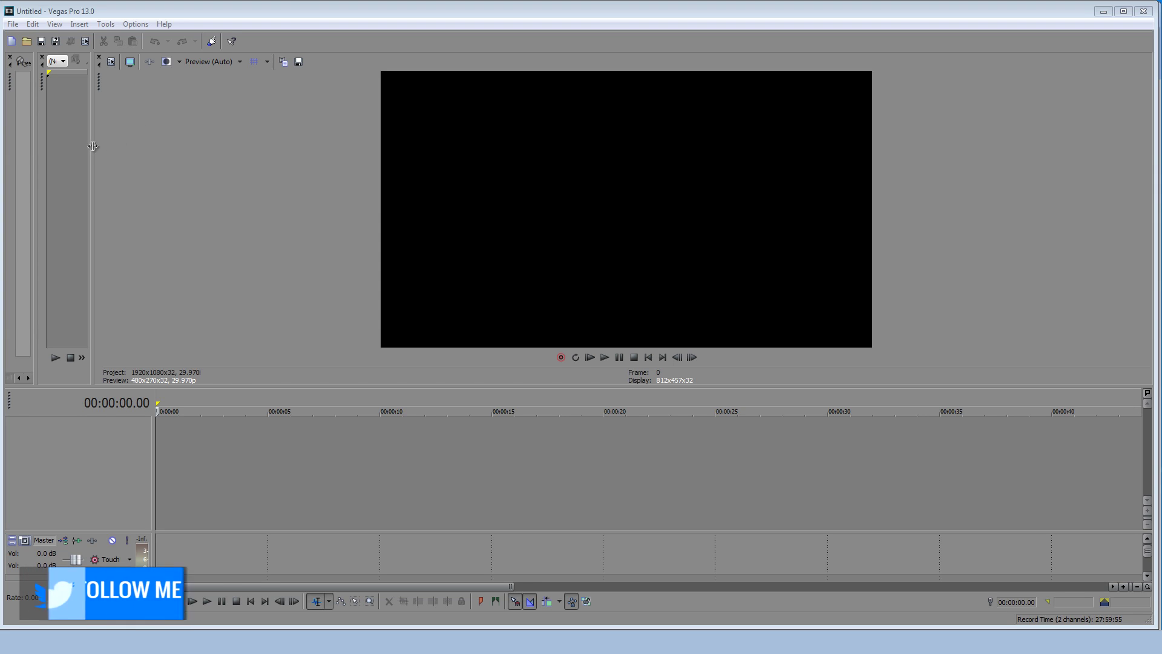
Widen the Trimmer panel and drag the end-screen template image onto the timeline
left_click_drag(93, 148, 155, 174)
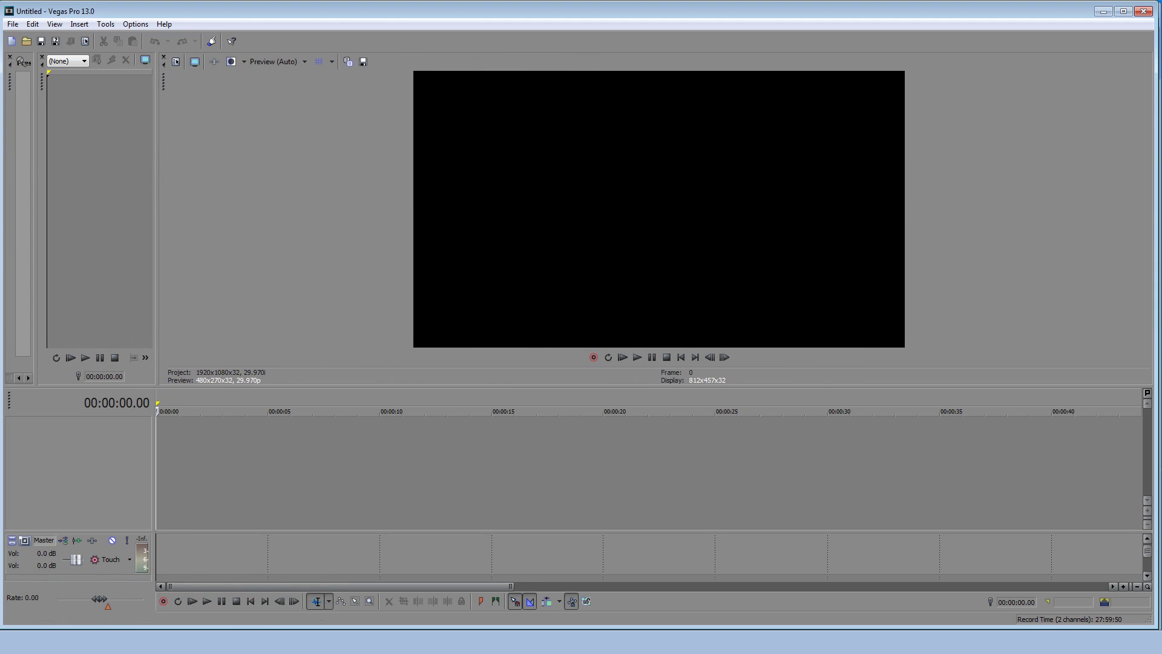
left_click_drag(3, 431, 161, 424)
Place the end-screen template at 0:00, then add the screen recording after it, matching project settings
left_click(175, 430)
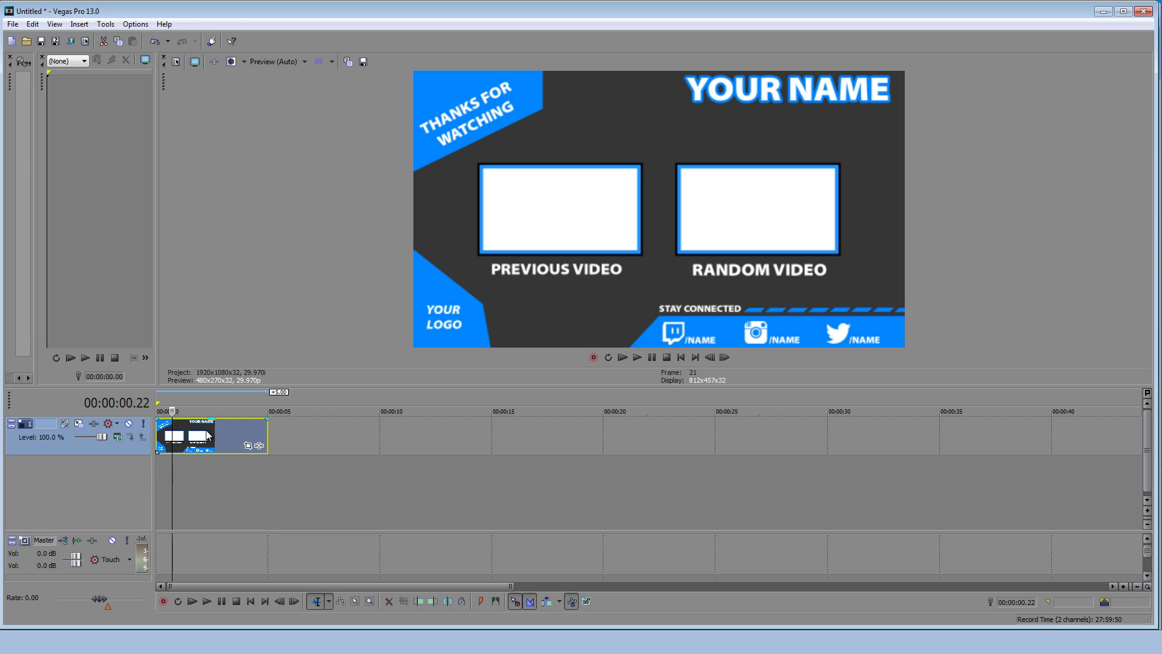
left_click(207, 433)
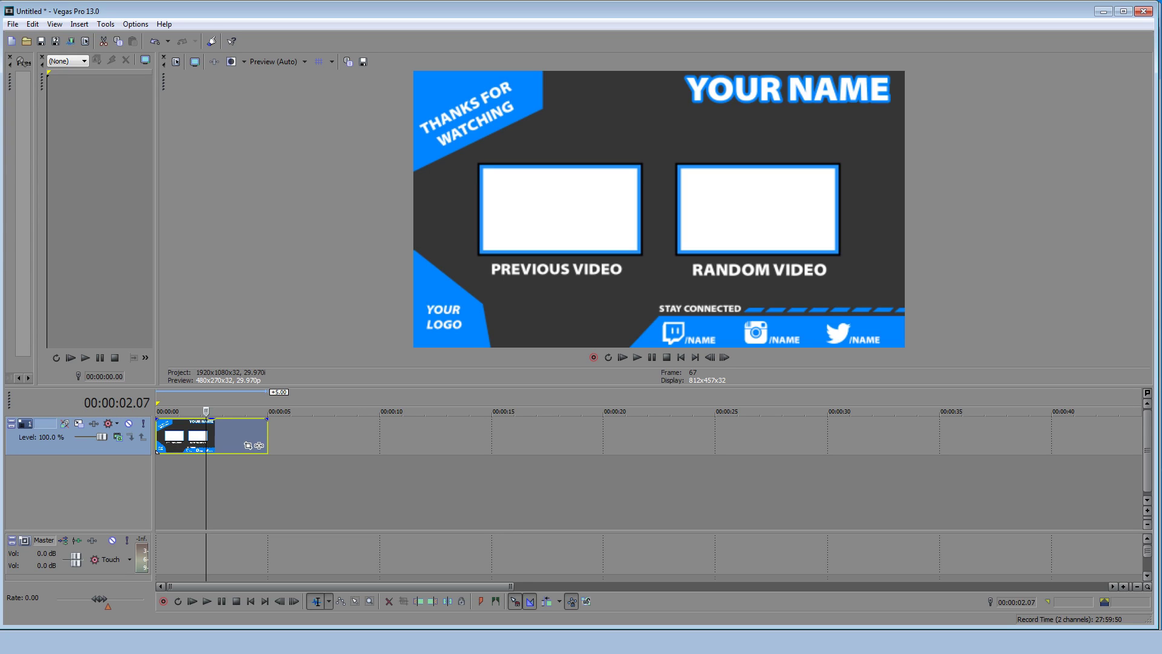
left_click_drag(390, 452, 350, 446)
left_click(645, 252)
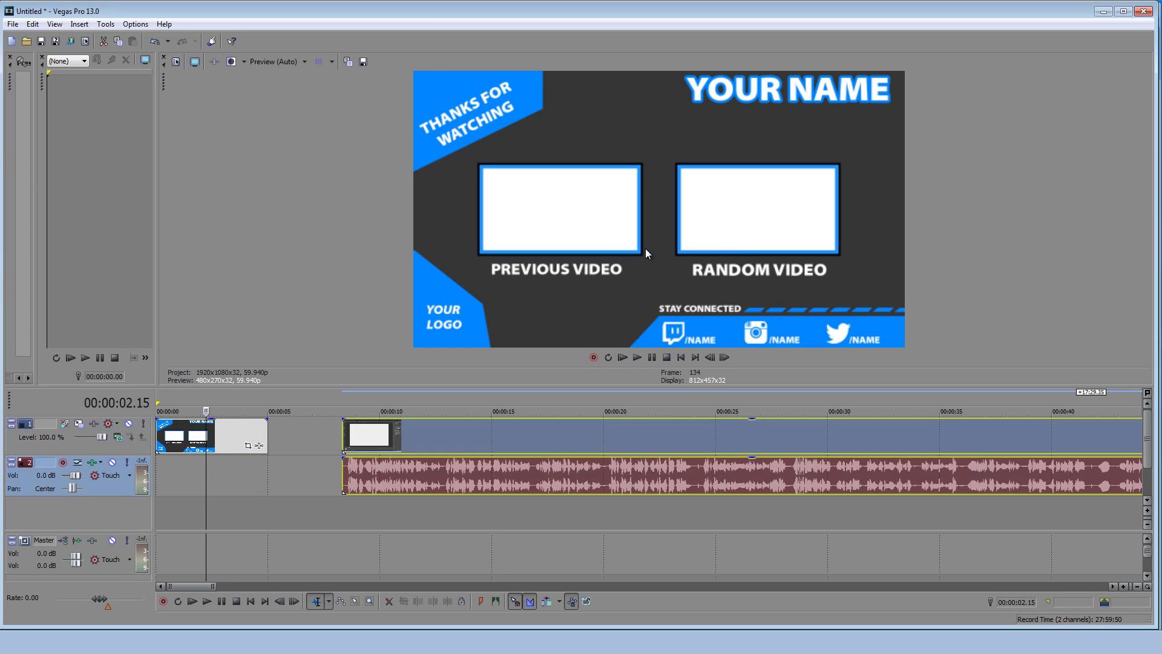
left_click(421, 448)
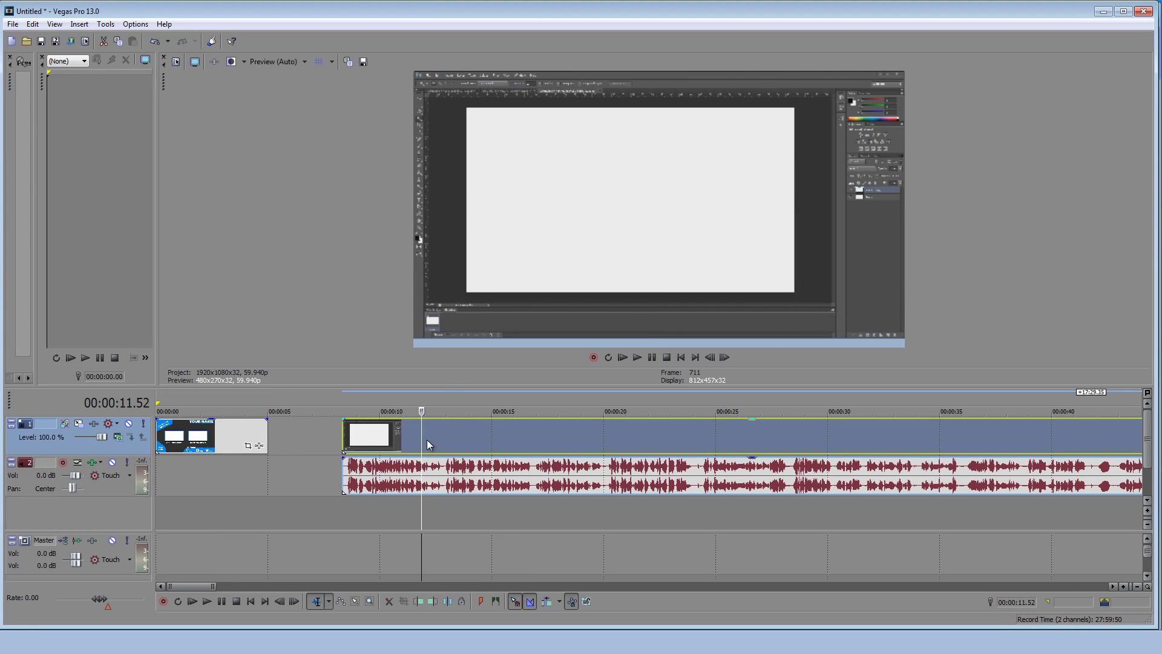
Select the template clip and the screen recording's video event in turn
left_click(217, 435)
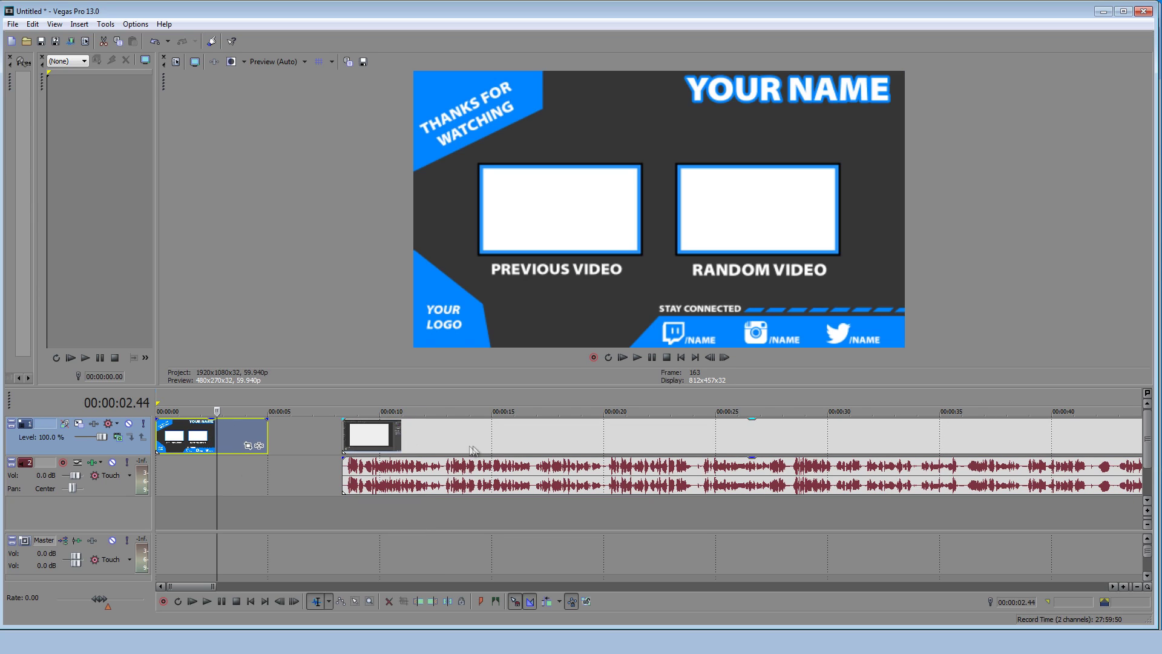
left_click(414, 440)
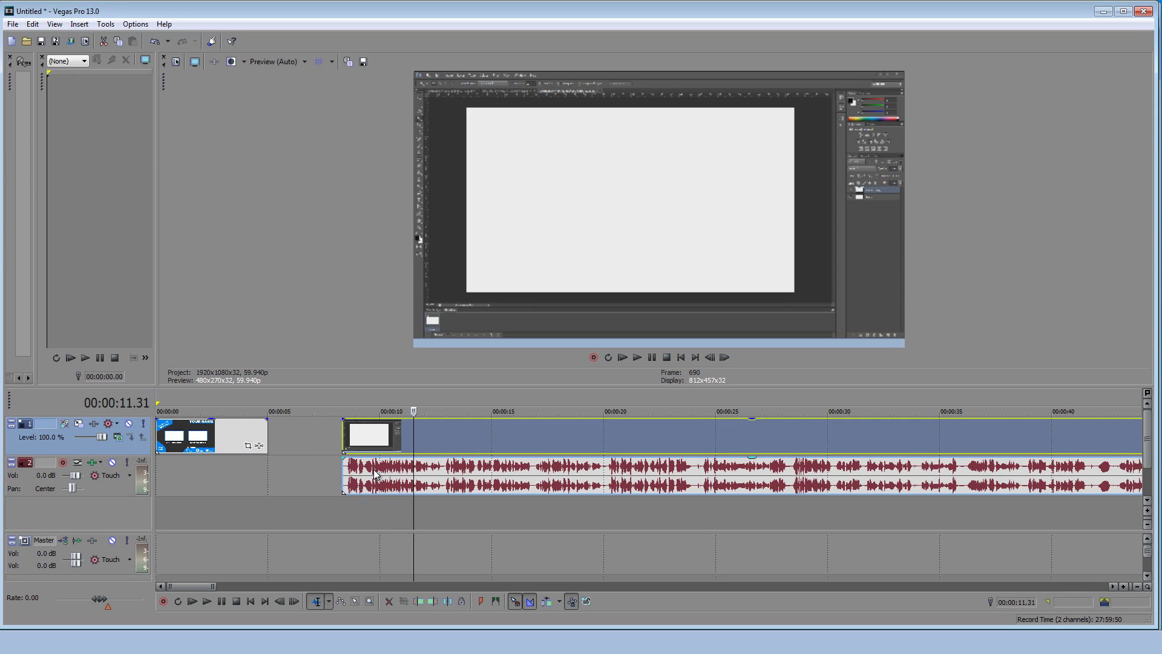
left_click(182, 436)
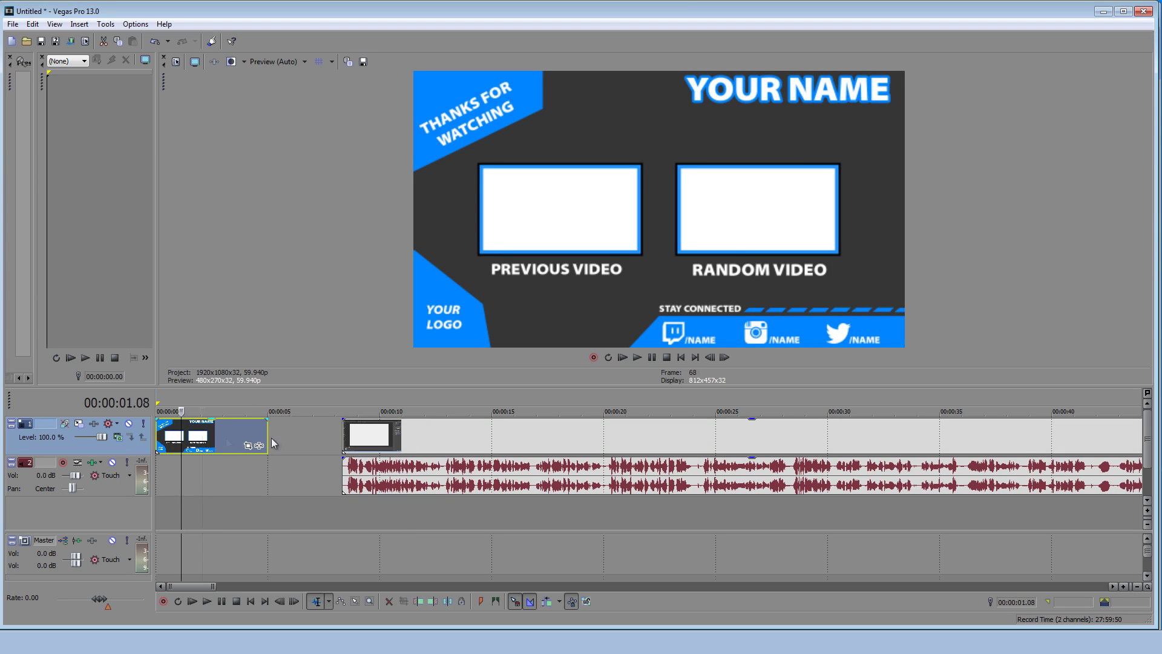
left_click(409, 441)
Ungroup and delete the recording's audio clip, then delete the empty audio track
right_click(408, 442)
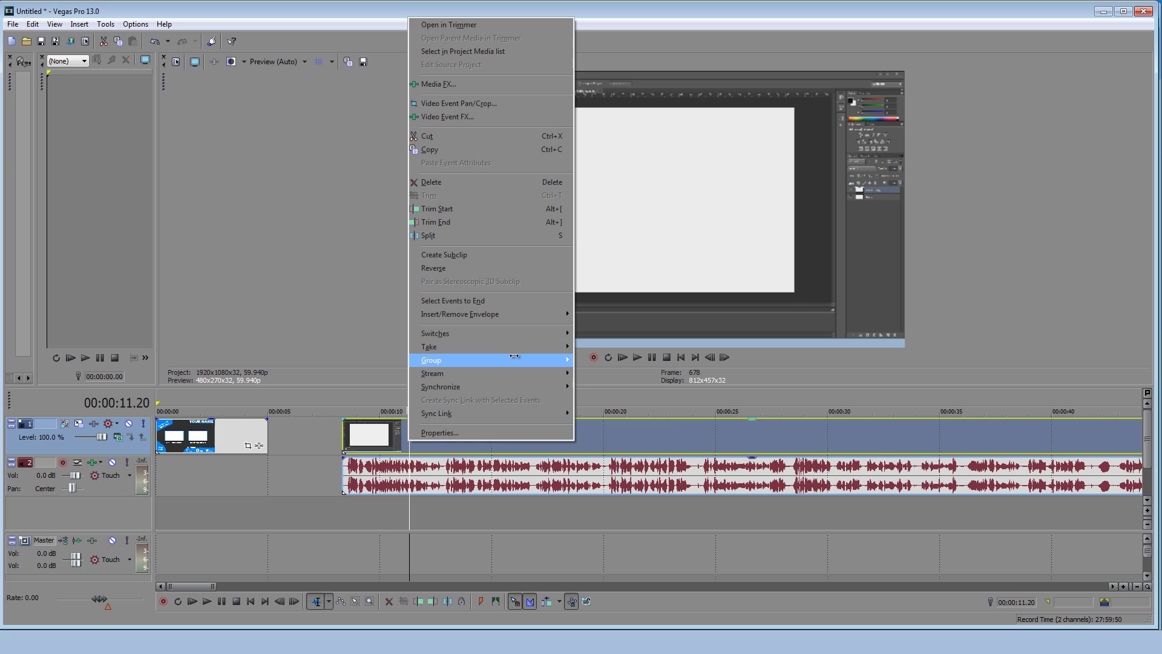
mouse_move(539, 355)
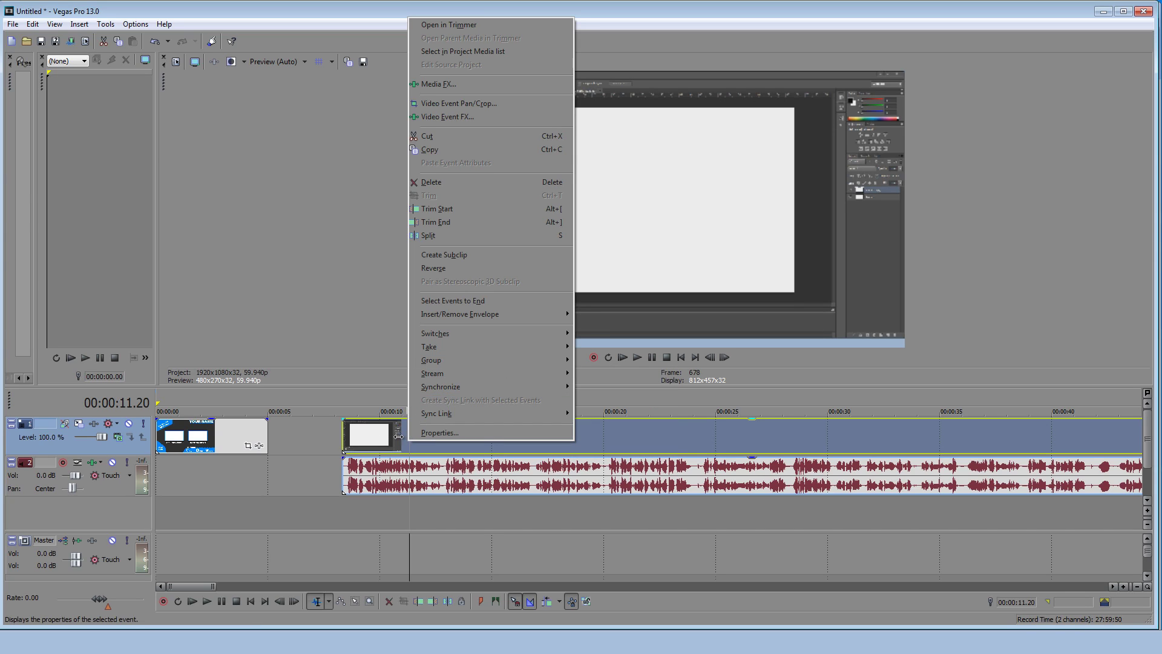
mouse_move(477, 349)
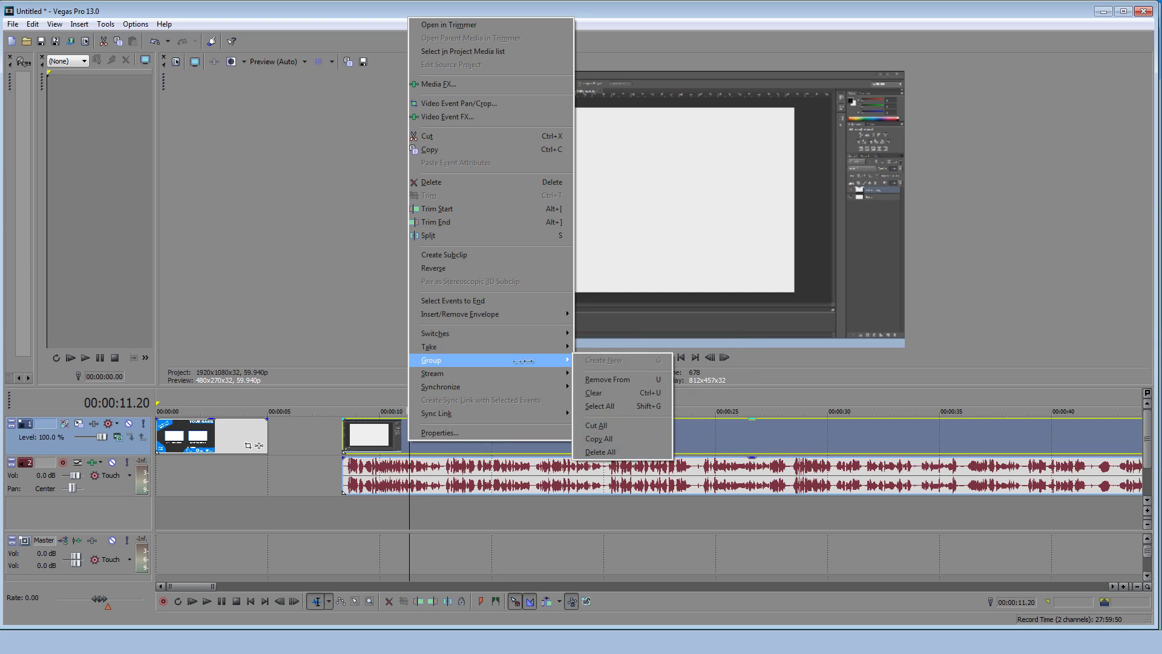
left_click(628, 382)
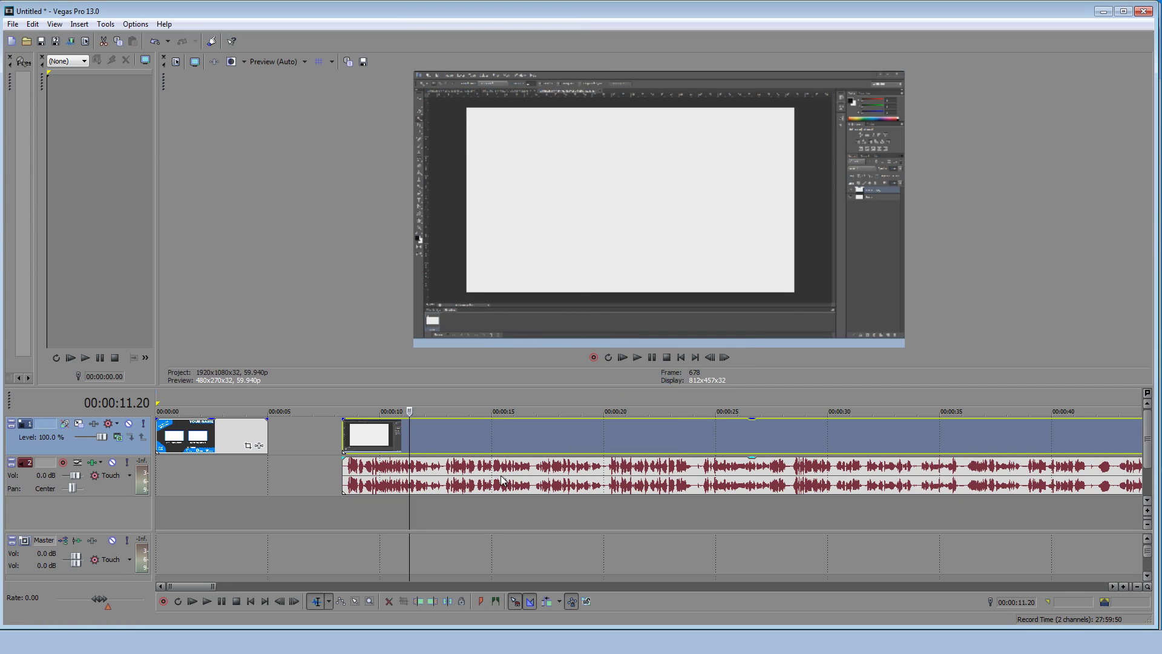
left_click(386, 476)
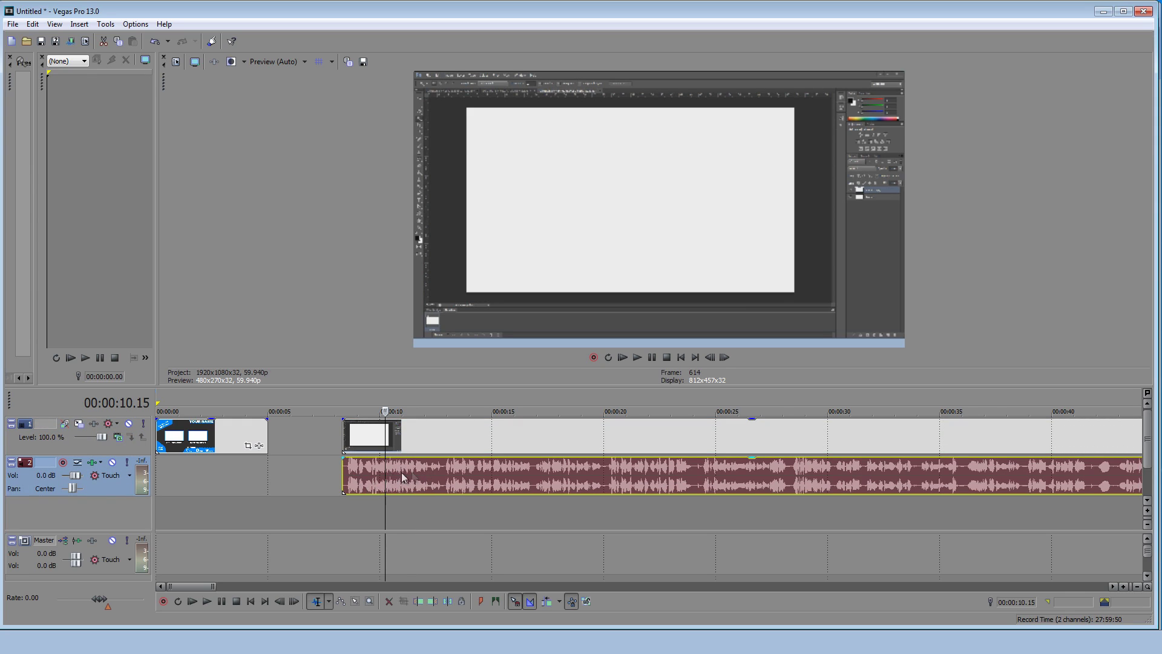
key("Delete")
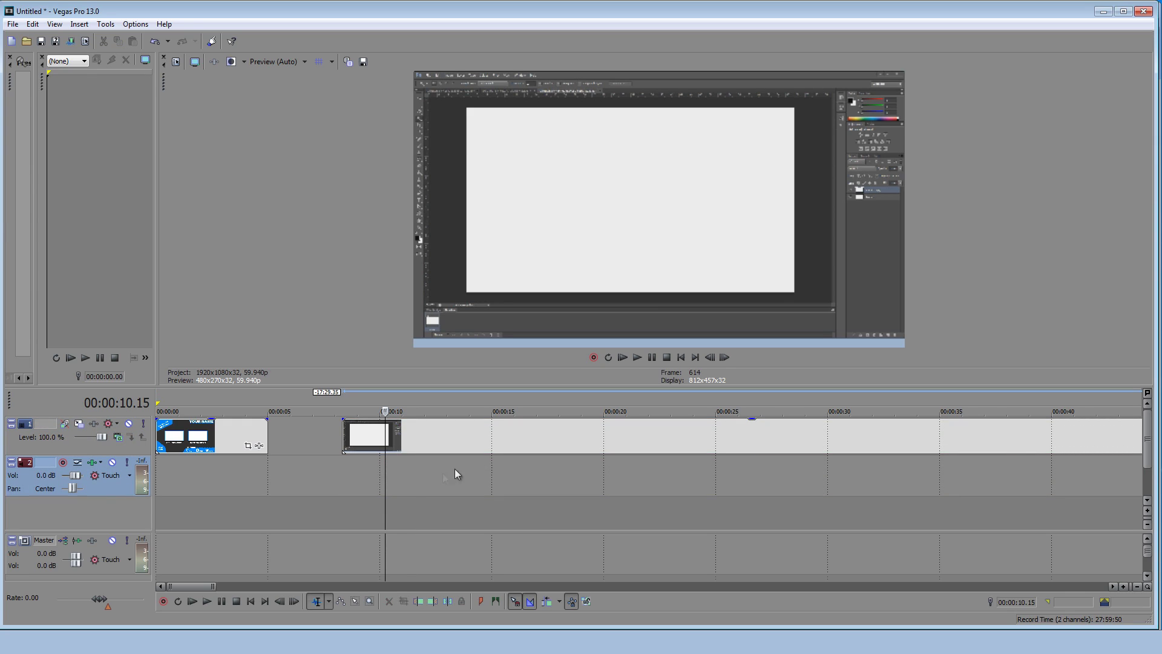
right_click(104, 485)
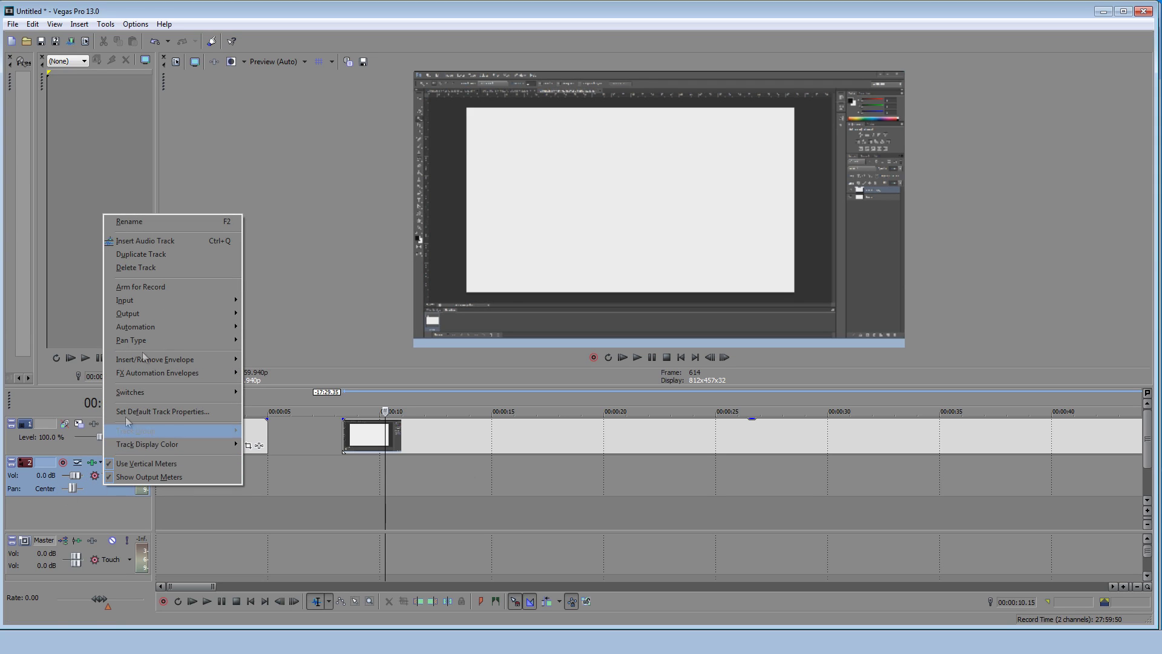
left_click(186, 270)
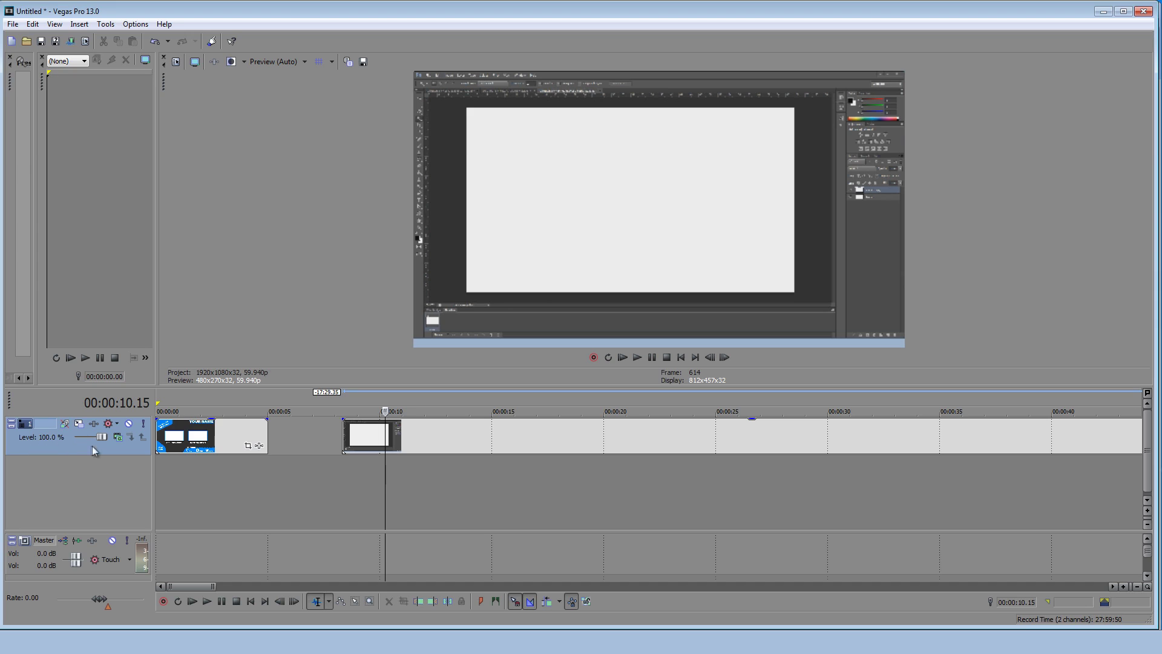
Duplicate the video track and delete the template copy from the top track
right_click(68, 445)
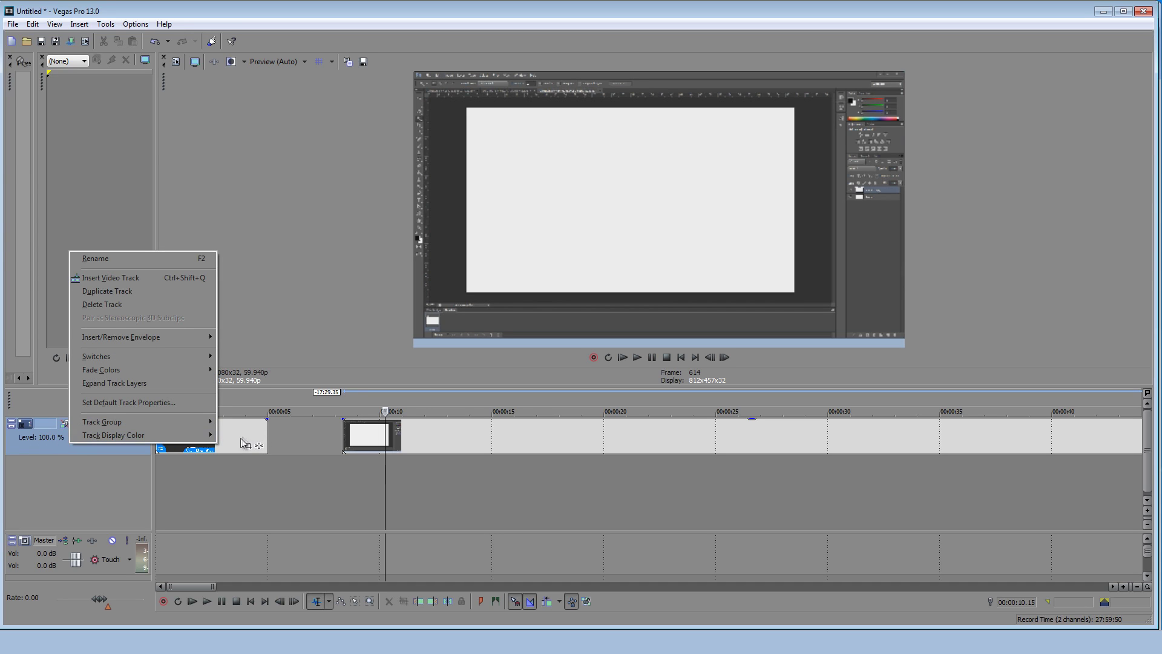
left_click(184, 446)
left_click(211, 446)
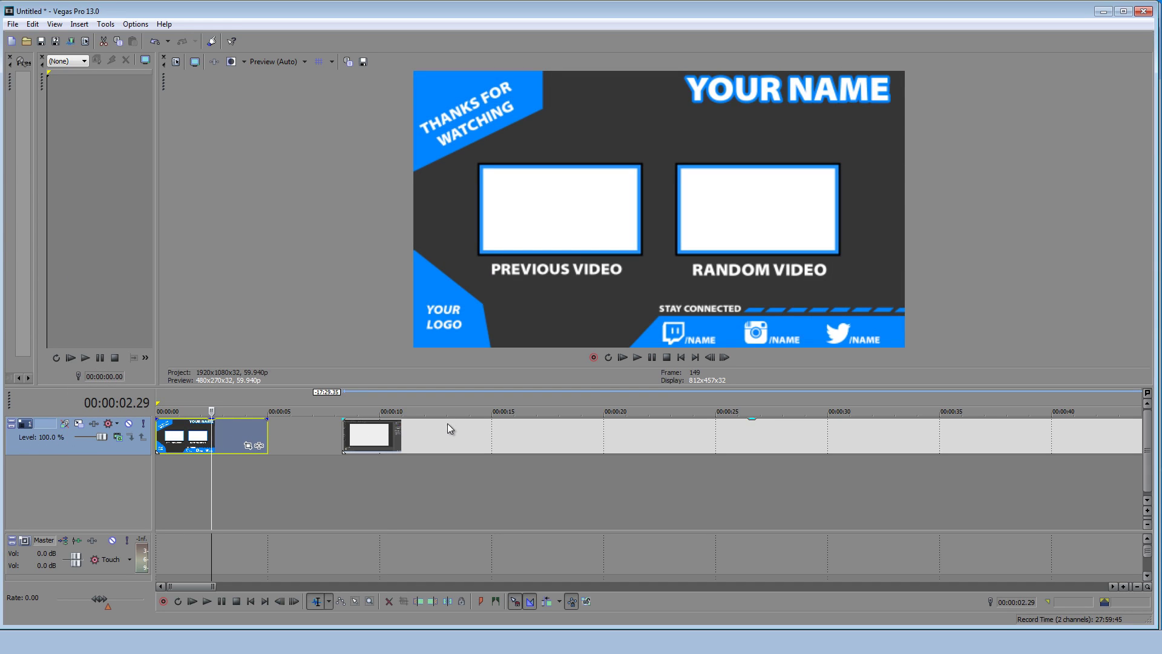
left_click(448, 426)
right_click(75, 447)
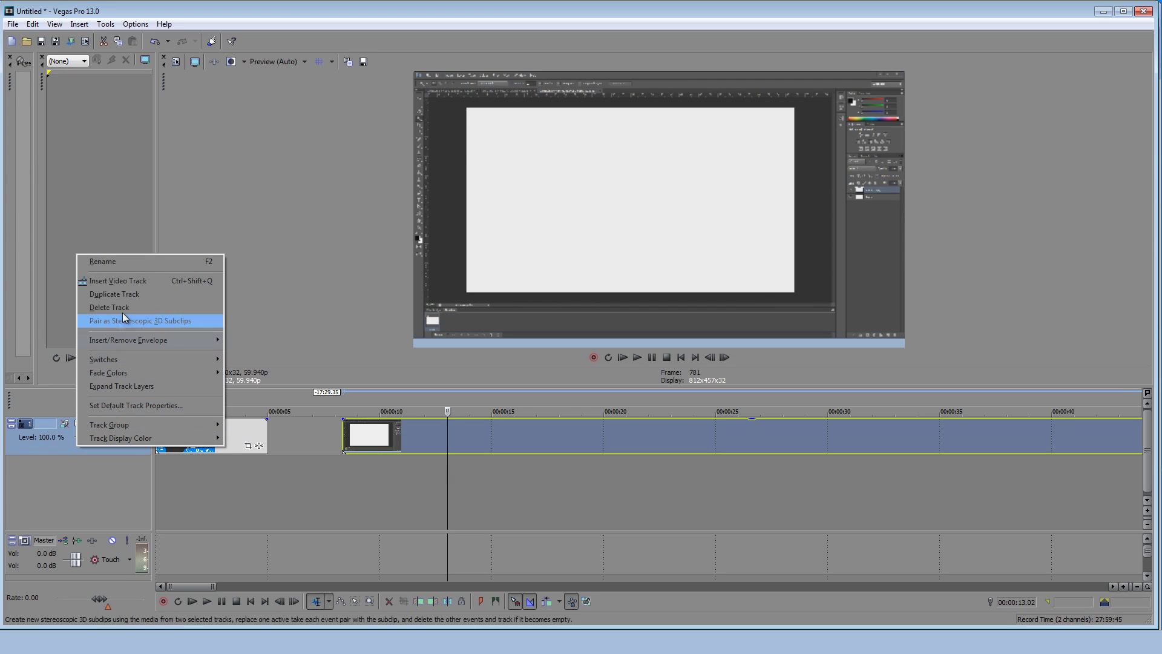
left_click(131, 298)
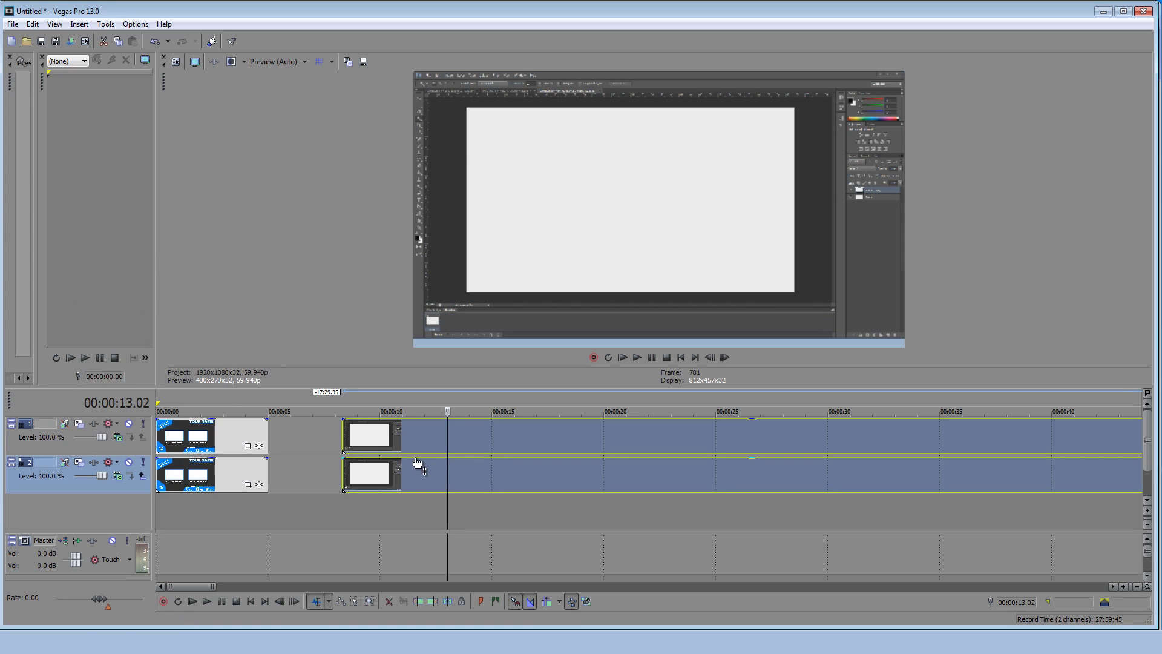
left_click(199, 443)
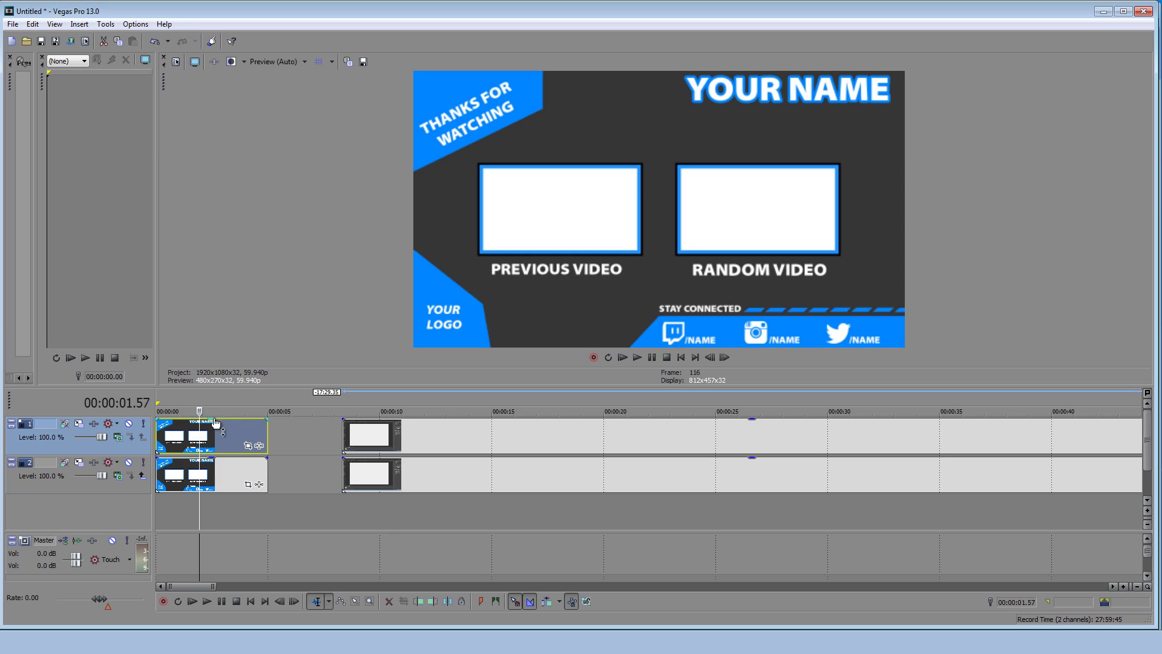
key("Delete")
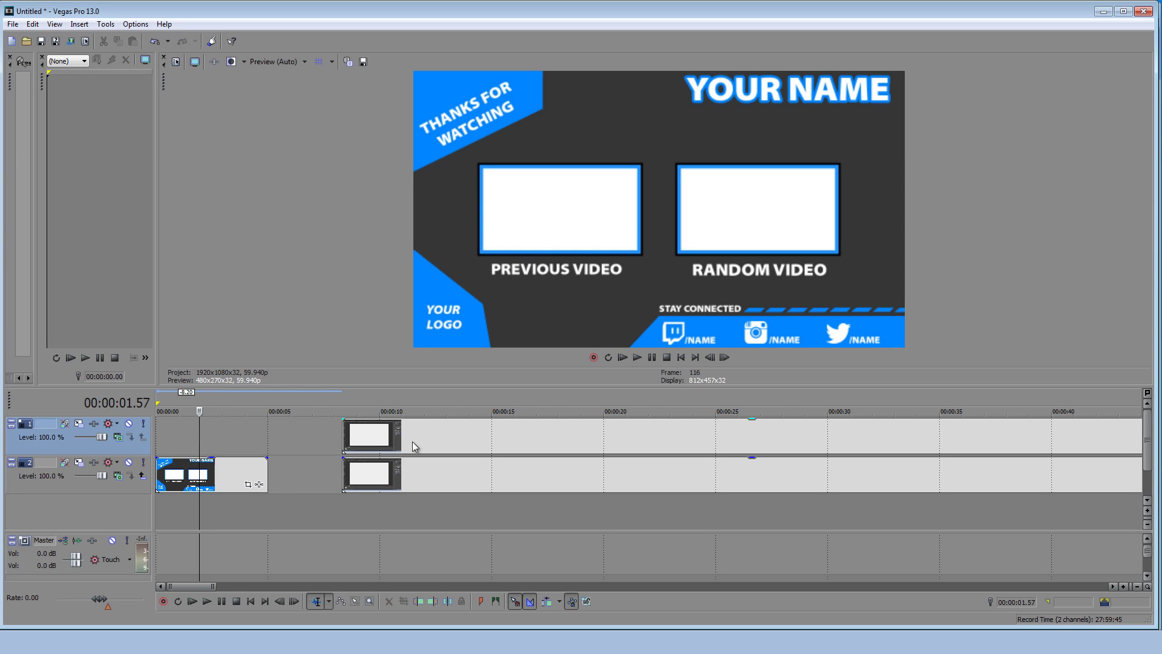
Move the top track's recording to 0:00 and delete the recording from the lower track
left_click_drag(393, 441, 205, 441)
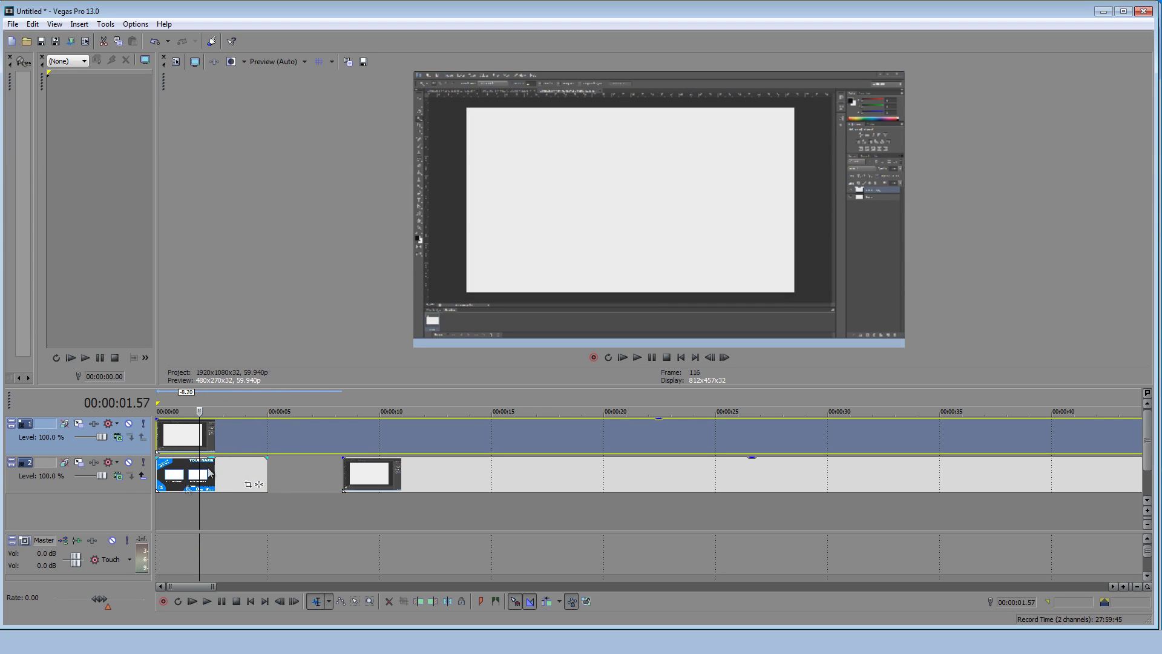
left_click(434, 477)
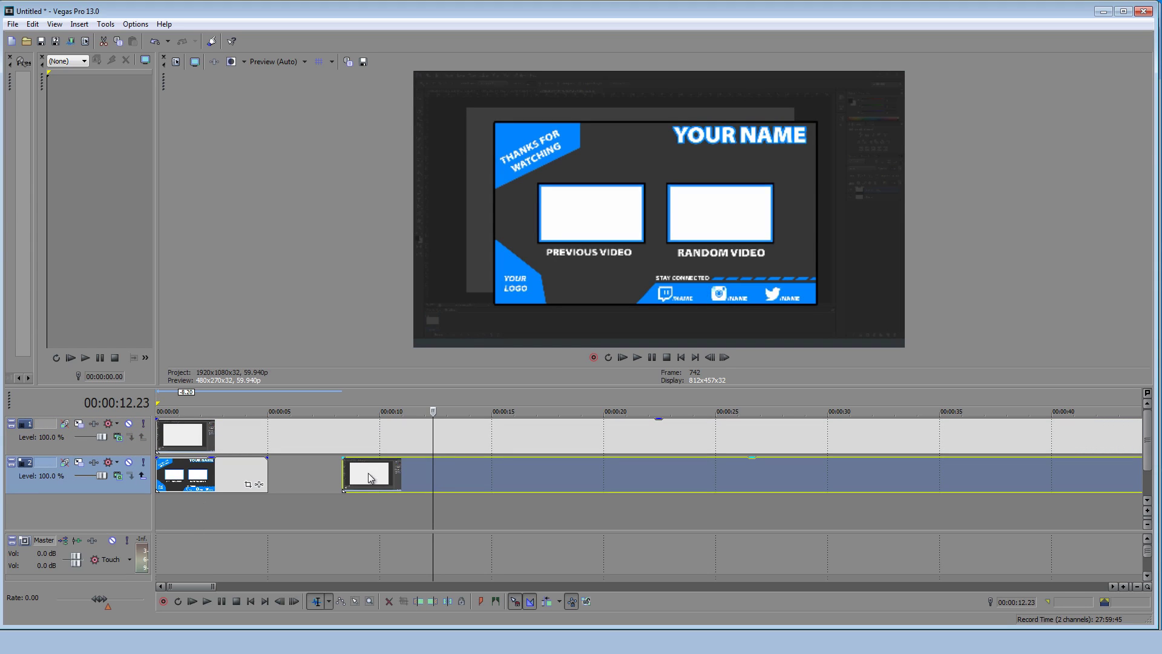
key("Delete")
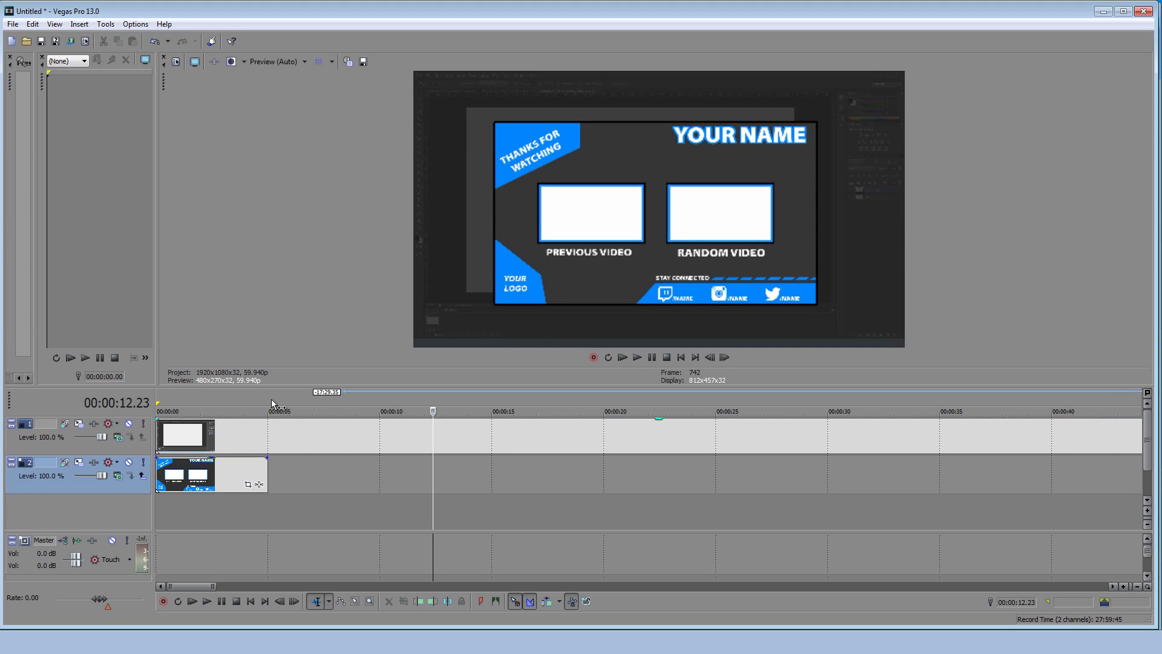
left_click(192, 436)
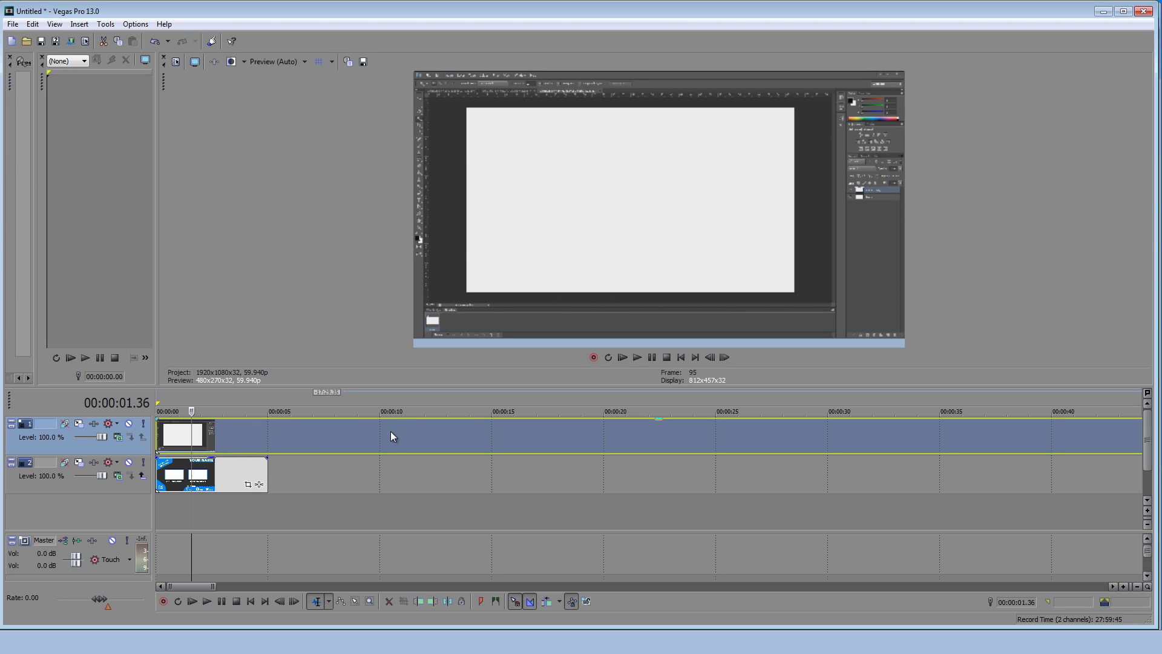
Scrub through the recording on track 1 and play from around the two-minute mark
left_click(463, 424)
left_click(601, 433)
left_click(773, 433)
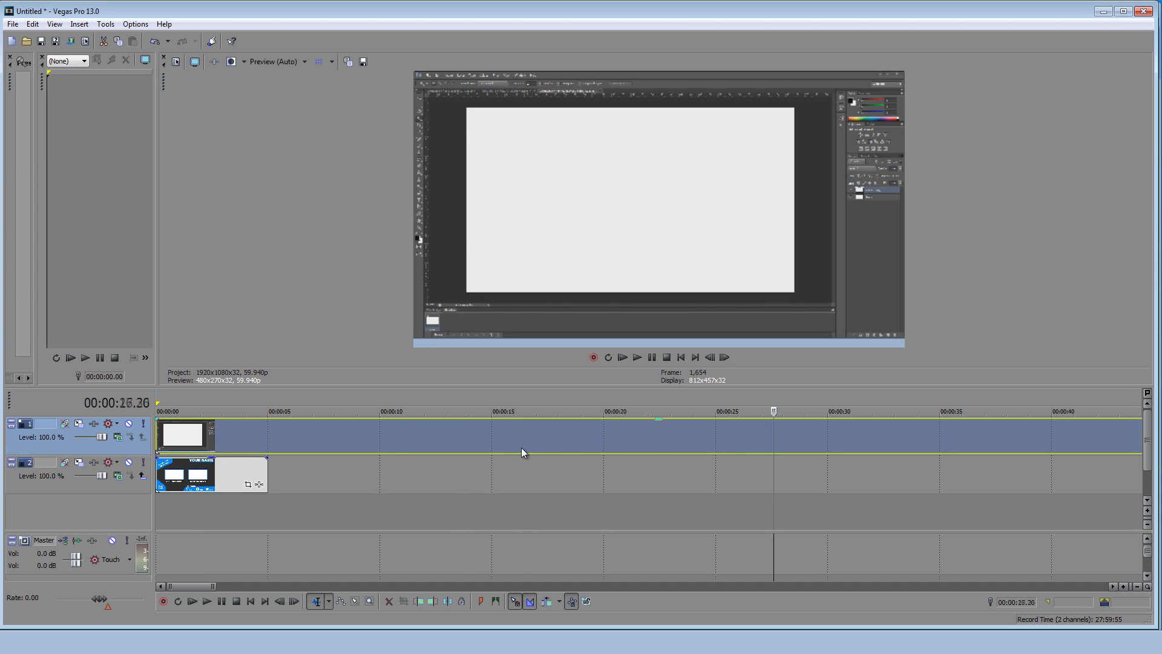
left_click(521, 448)
left_click(726, 440)
scroll(740, 440, "down", 3)
scroll(754, 434, "down", 2)
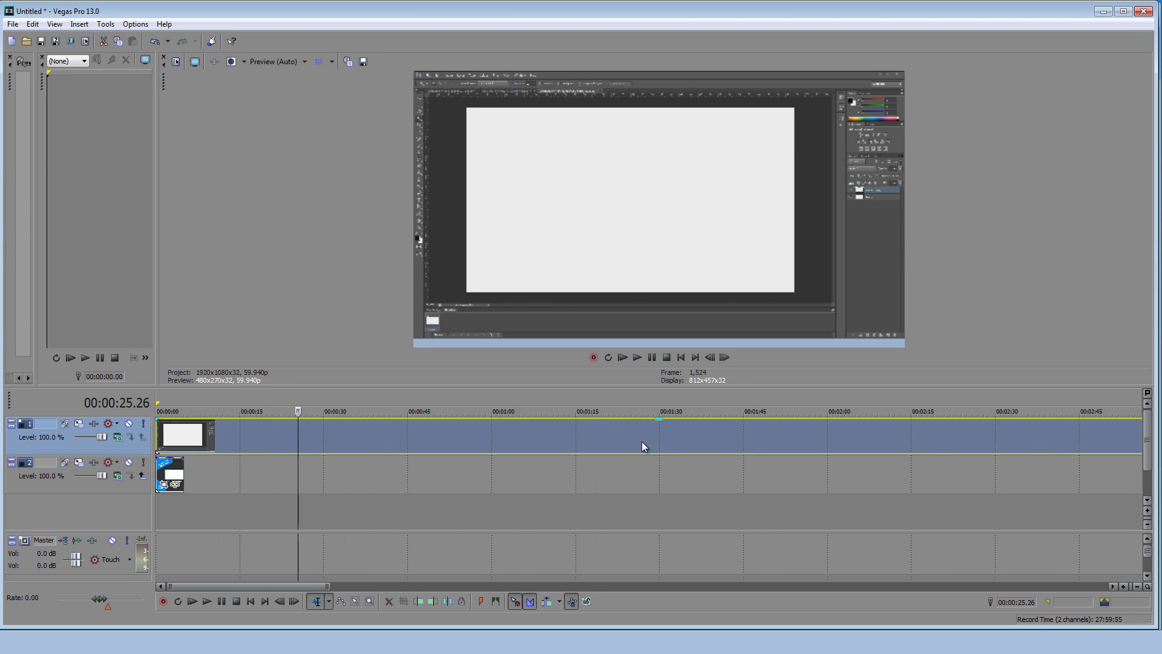
left_click(758, 435)
left_click(568, 438)
left_click(709, 436)
left_click(779, 435)
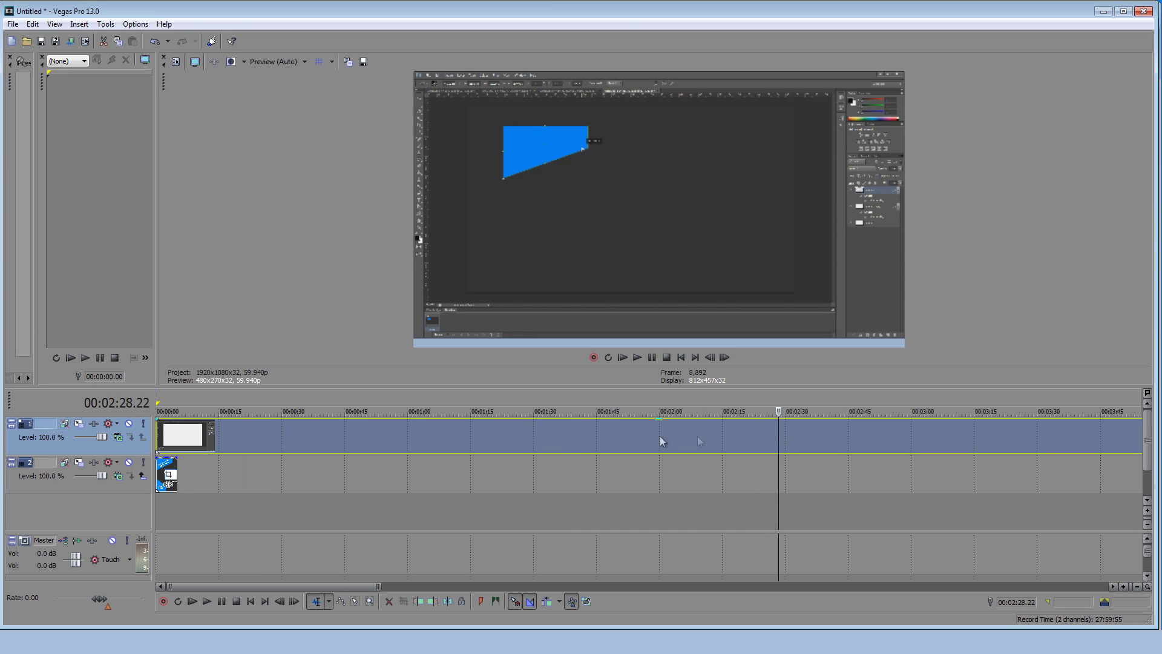
left_click(645, 437)
key("space")
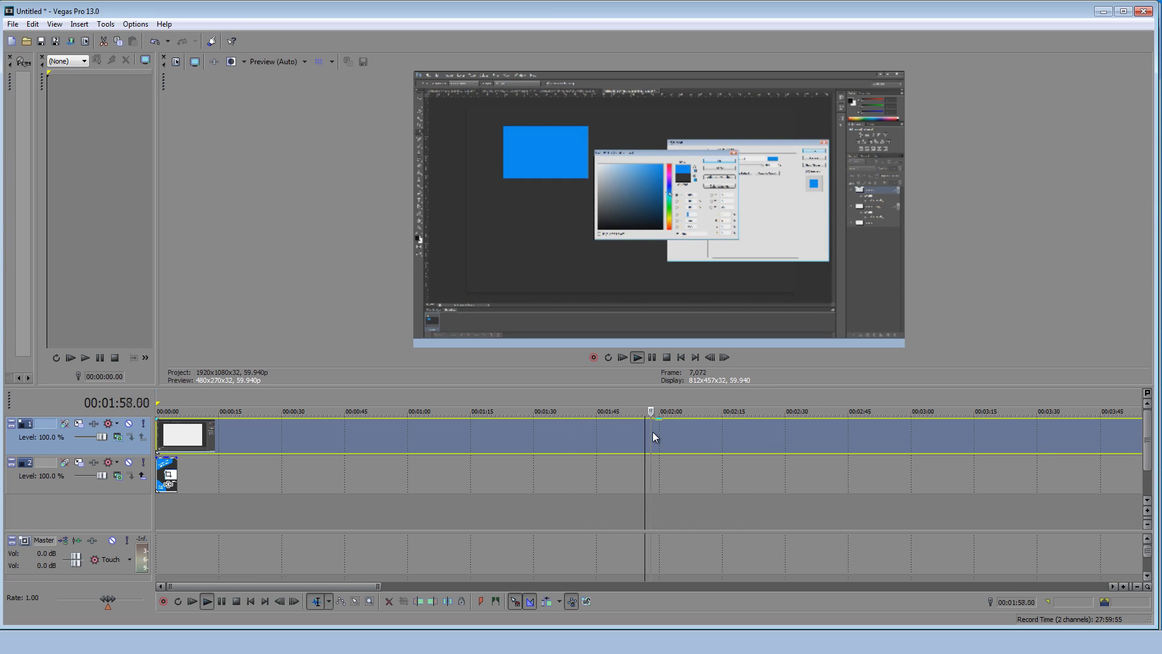
Skip ahead to the outro at 10:58 and play it briefly to confirm
left_click(731, 428)
left_click(798, 429)
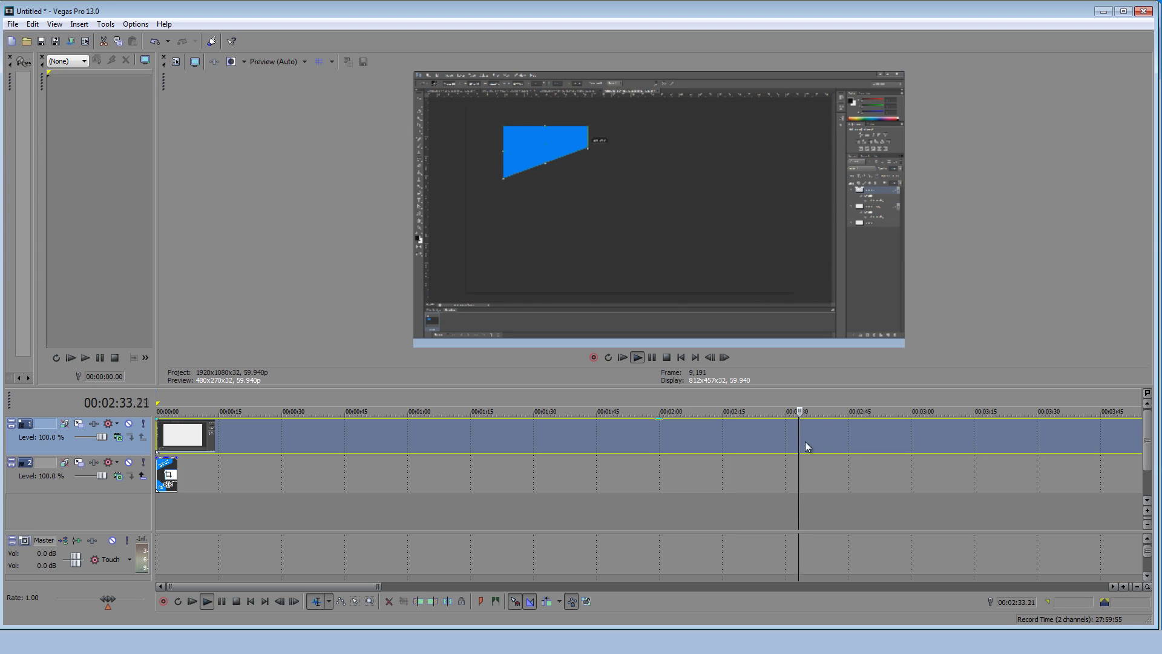
left_click(976, 437)
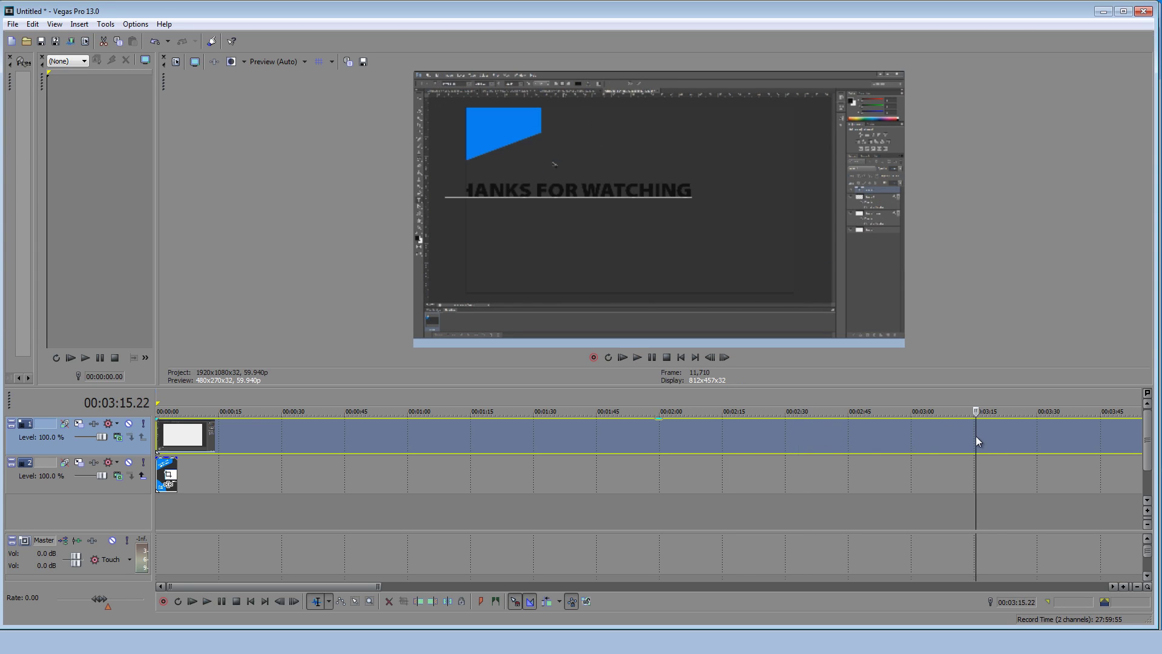
scroll(942, 442, "down", 4)
scroll(942, 441, "down", 2)
left_click(812, 448)
key("space")
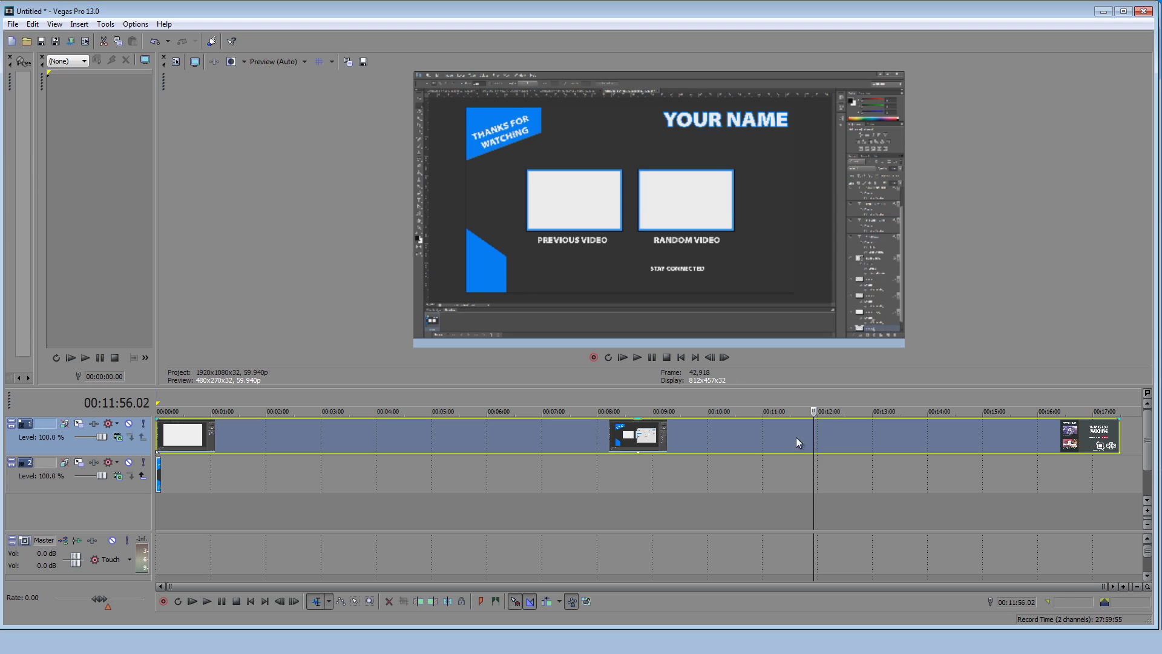
left_click(762, 440)
key("space")
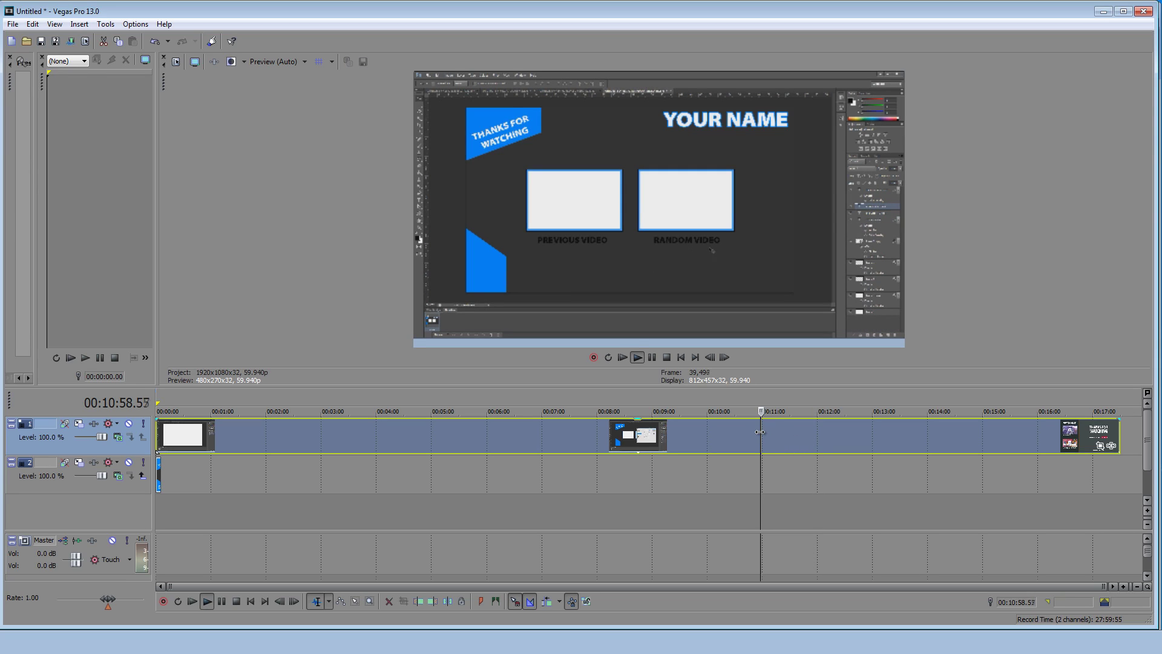
key("space")
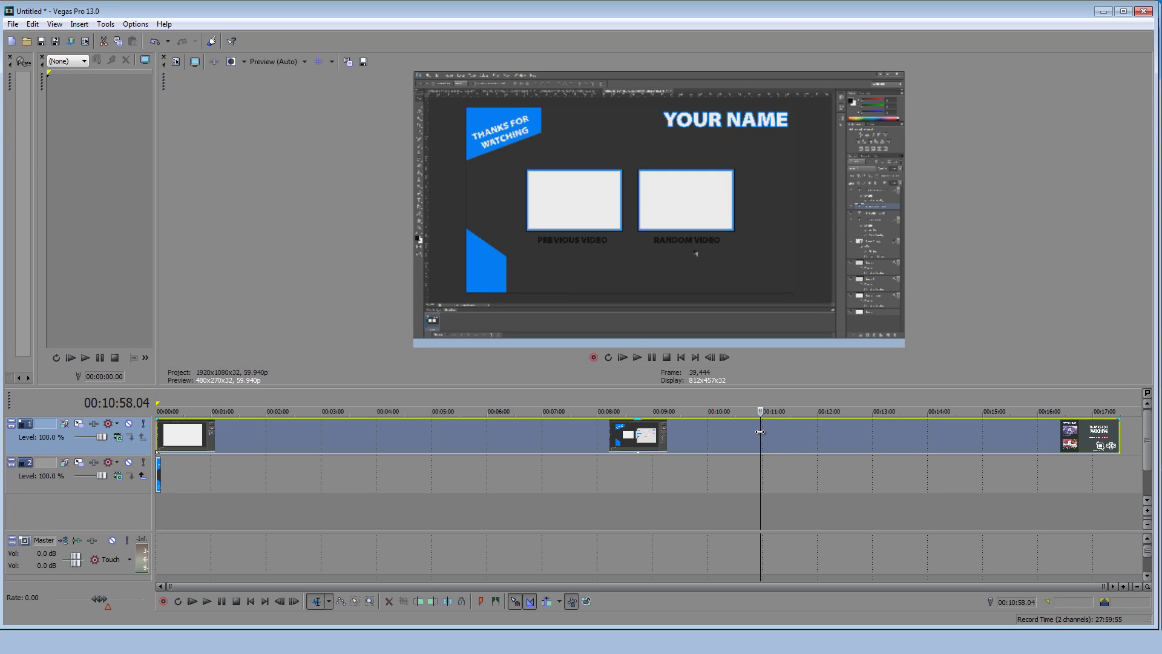
Split the recording at 10:58 and 12:15, delete the outer parts, and move the outro to 0:00
key("s")
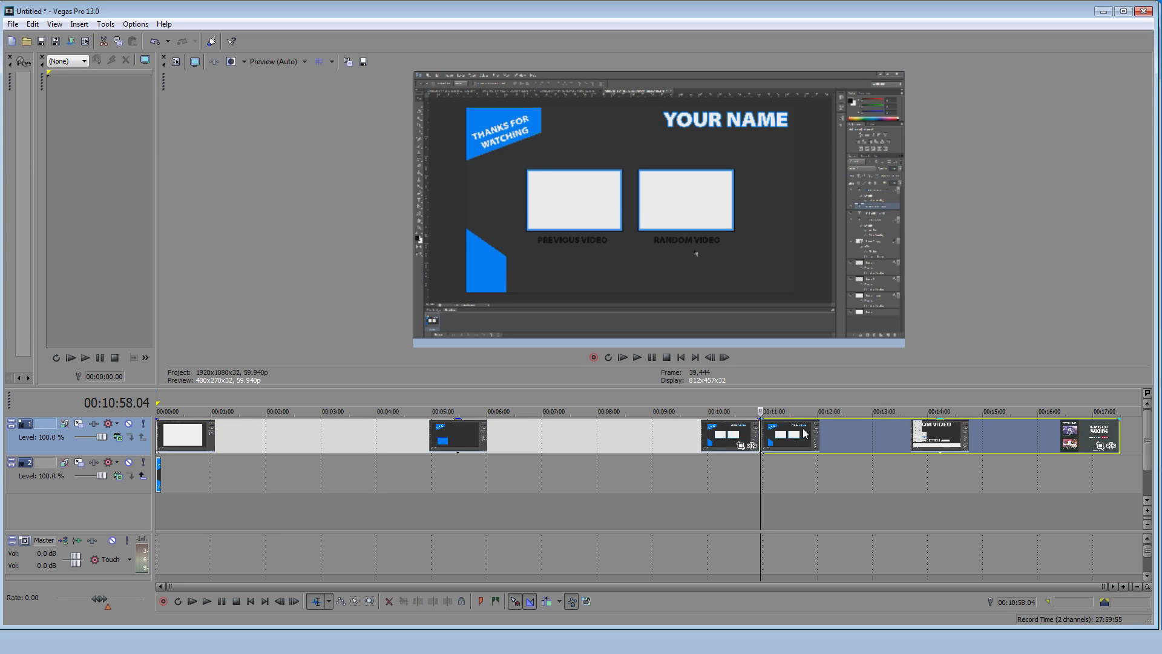
left_click(820, 438)
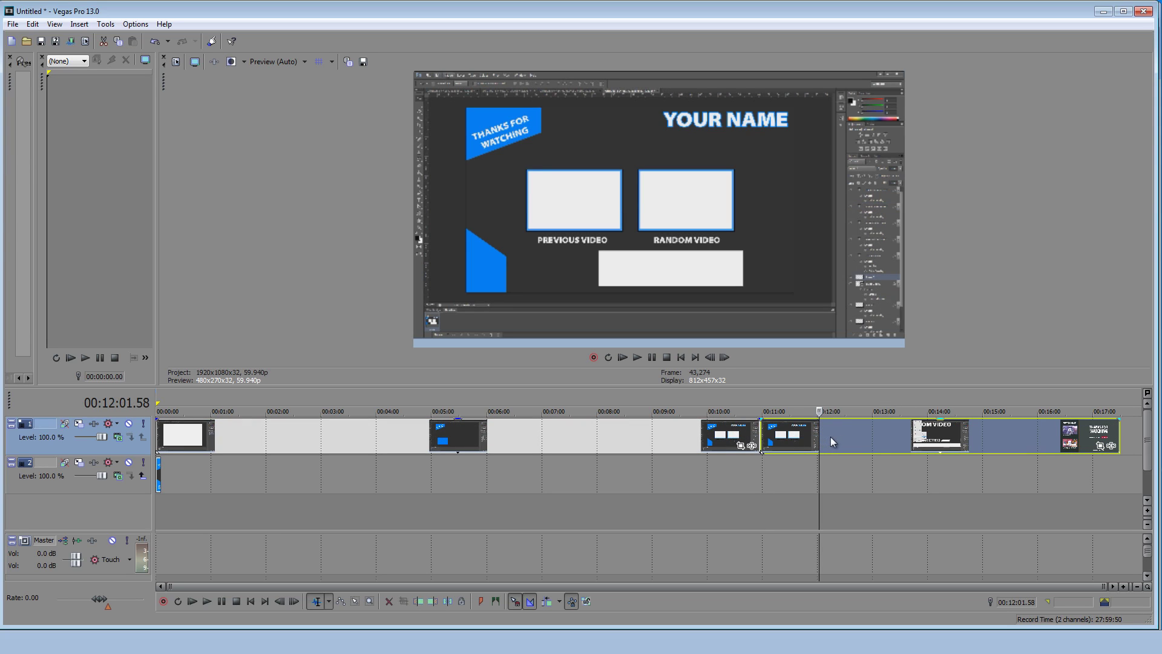
left_click(831, 437)
key("s")
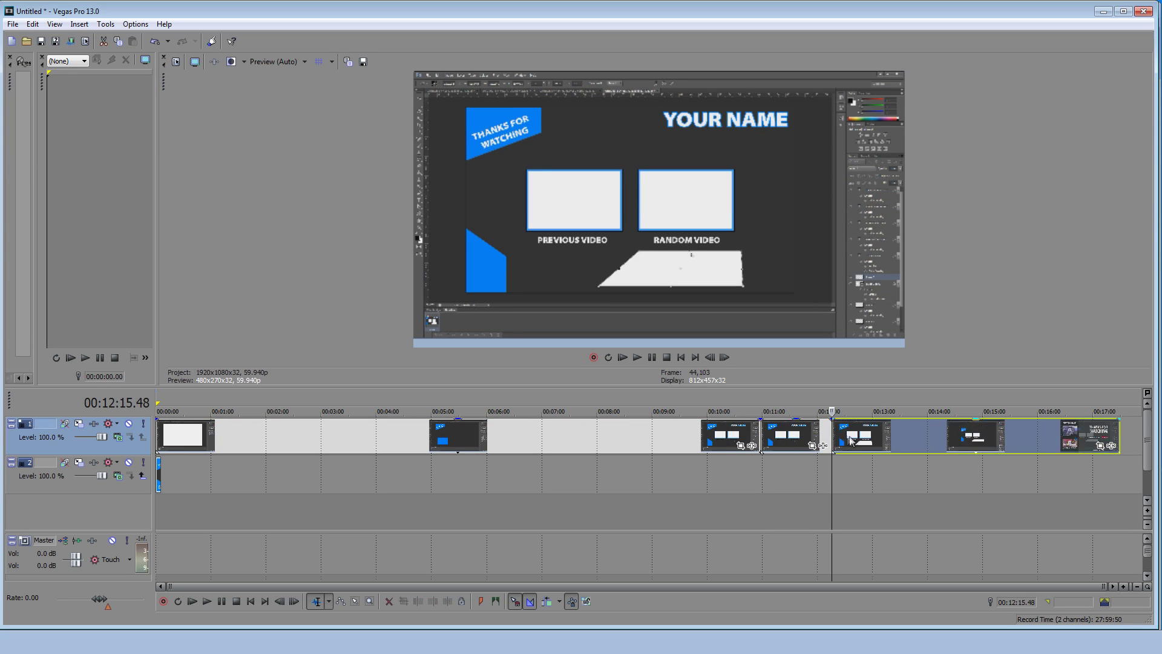
left_click(864, 436)
key("Delete")
left_click(663, 444)
key("Delete")
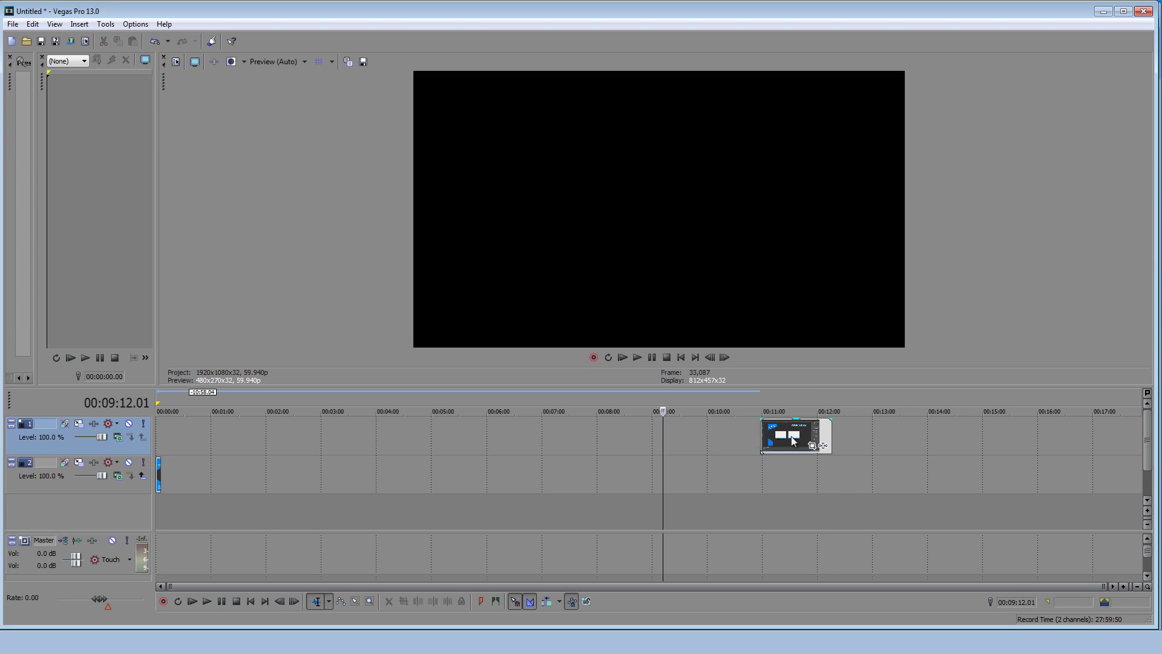
left_click_drag(797, 445, 227, 454)
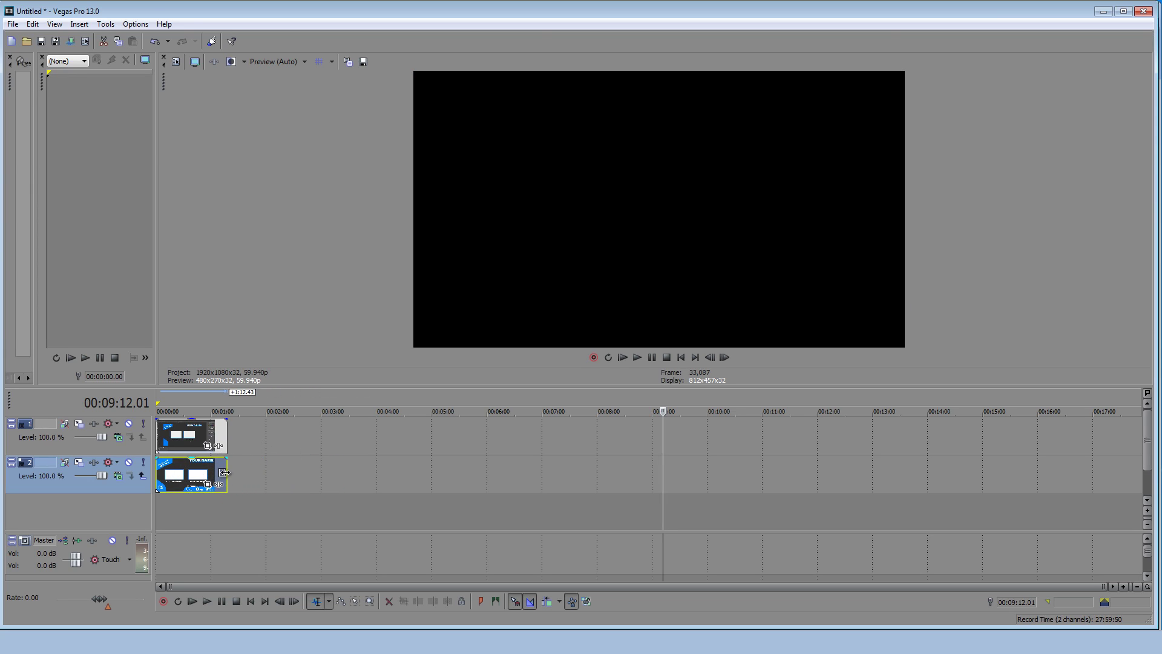
left_click(195, 433)
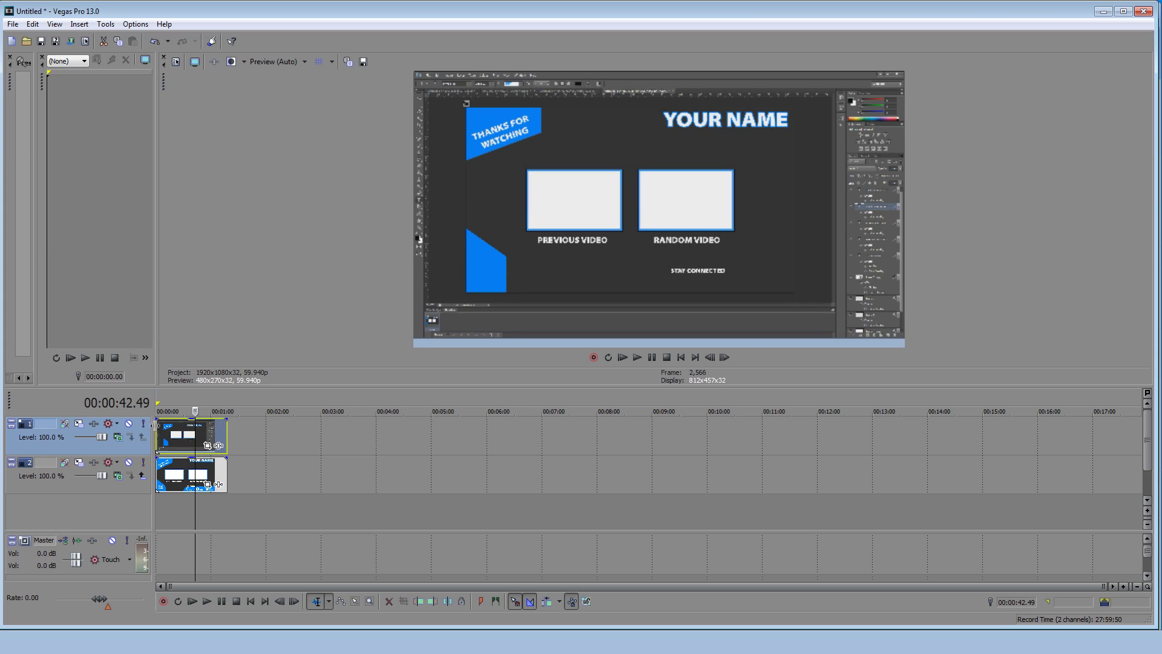
left_click(167, 445)
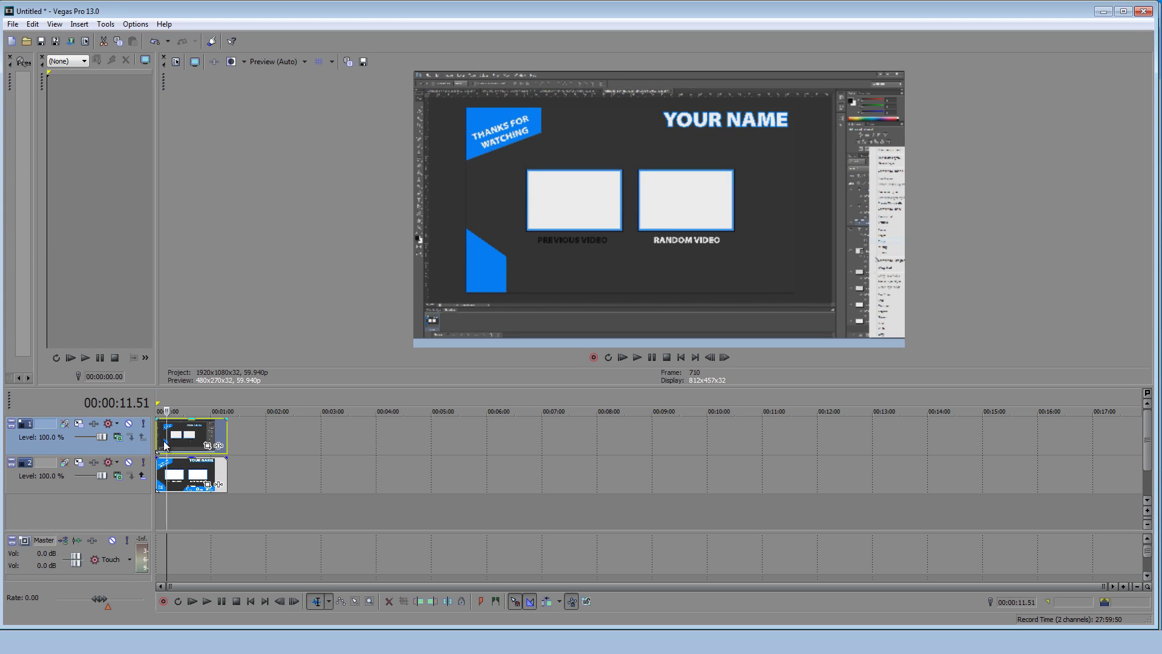
left_click(188, 436)
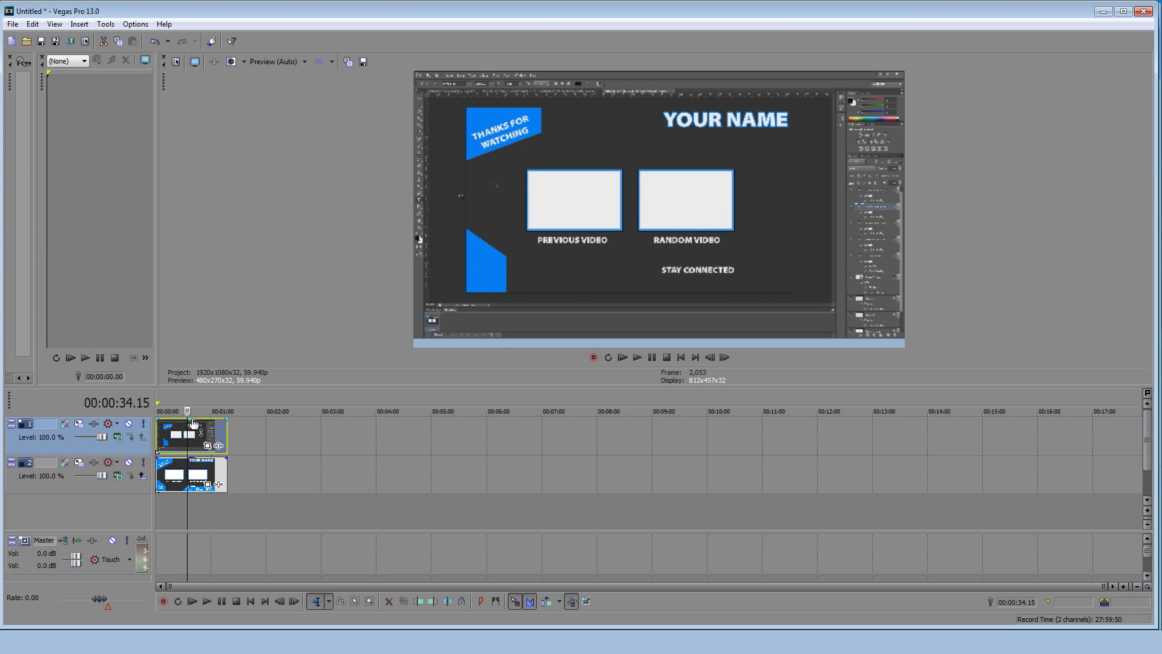
left_click(204, 435)
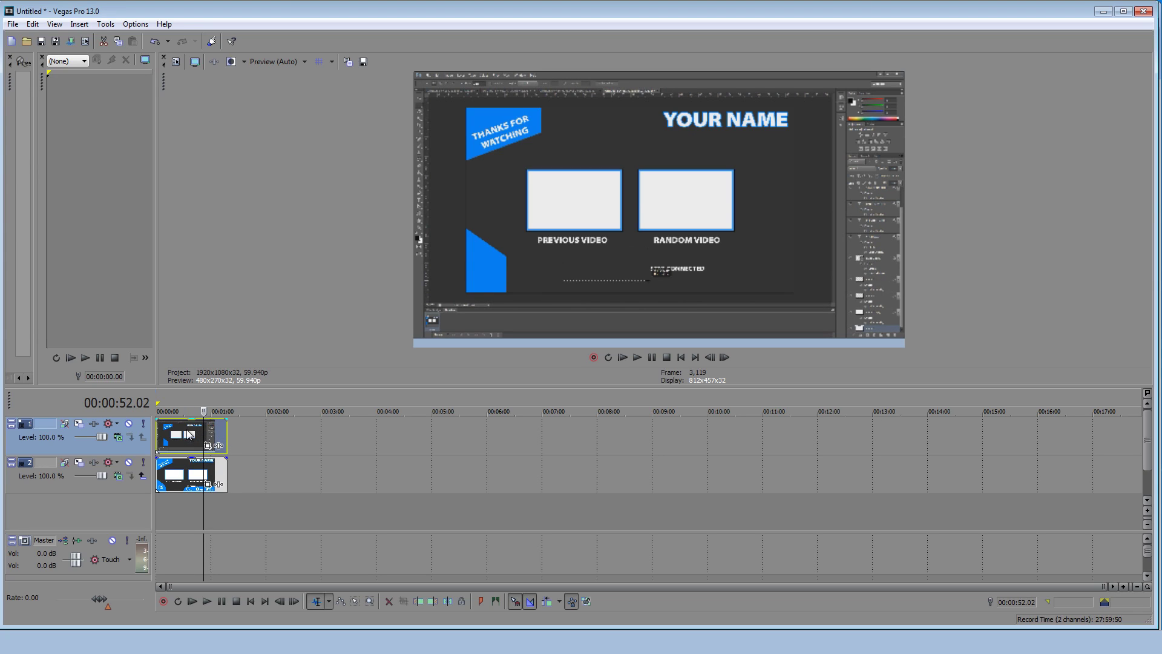
left_click(186, 439)
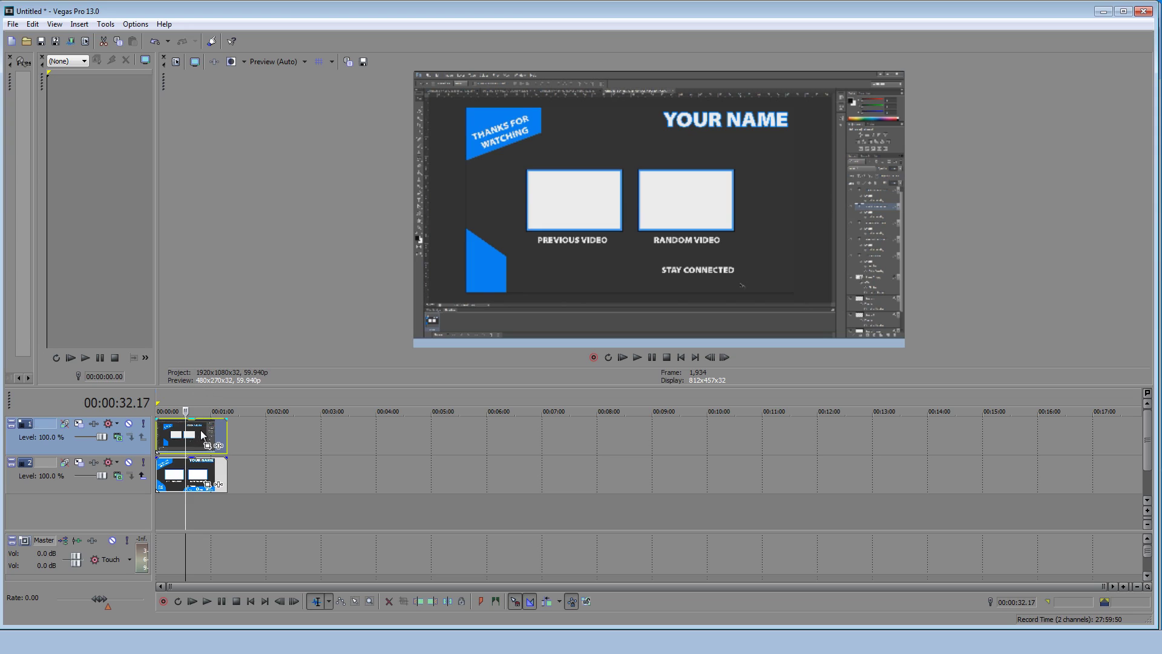
left_click(184, 475)
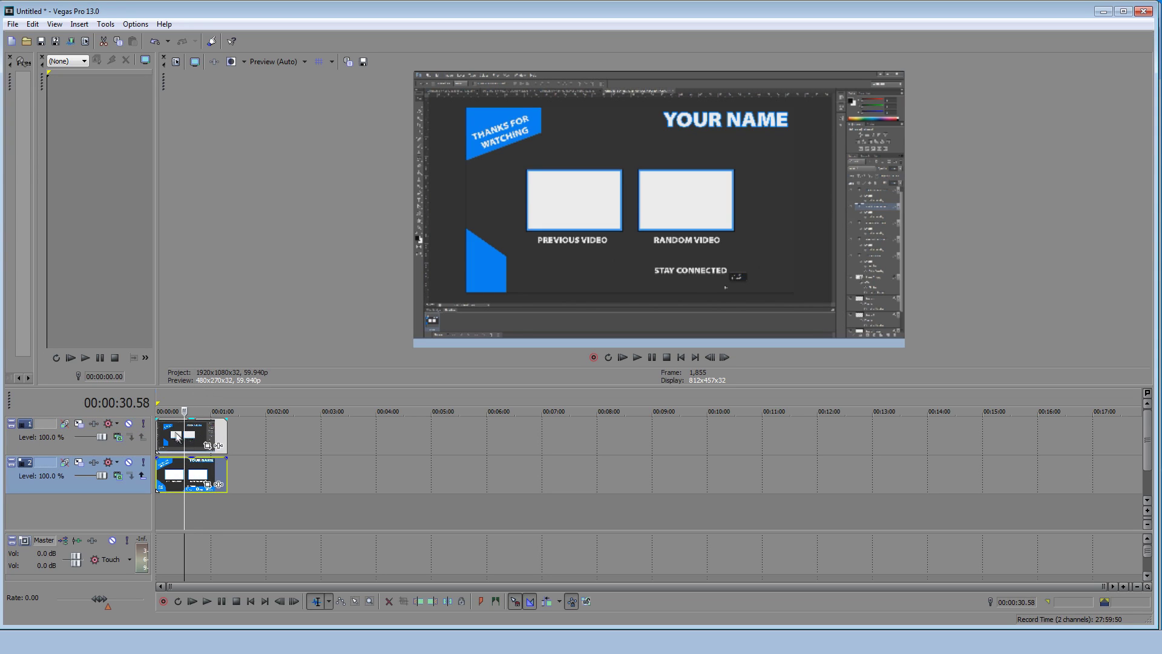
left_click(170, 440)
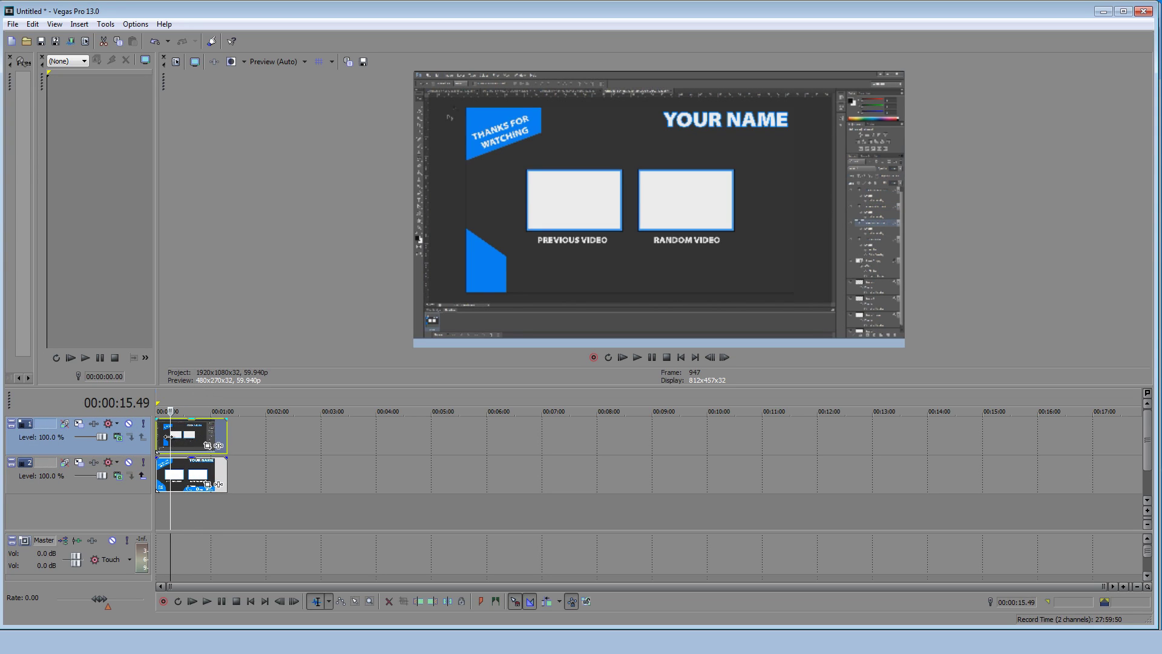
left_click(195, 478)
left_click(179, 436)
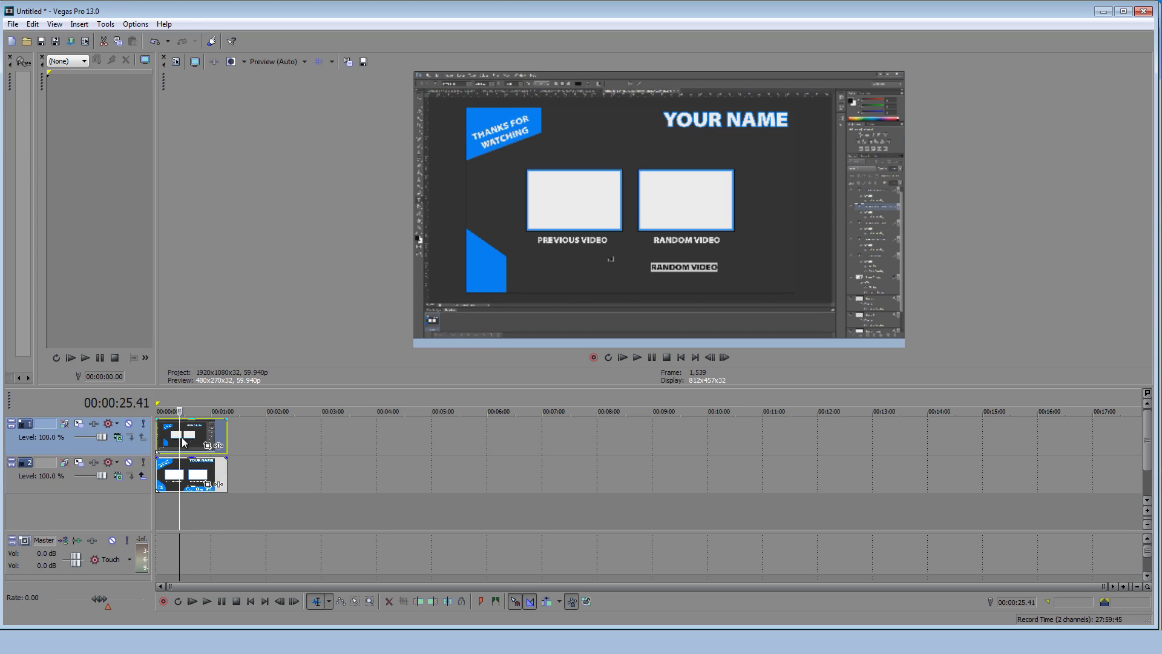
left_click(179, 481)
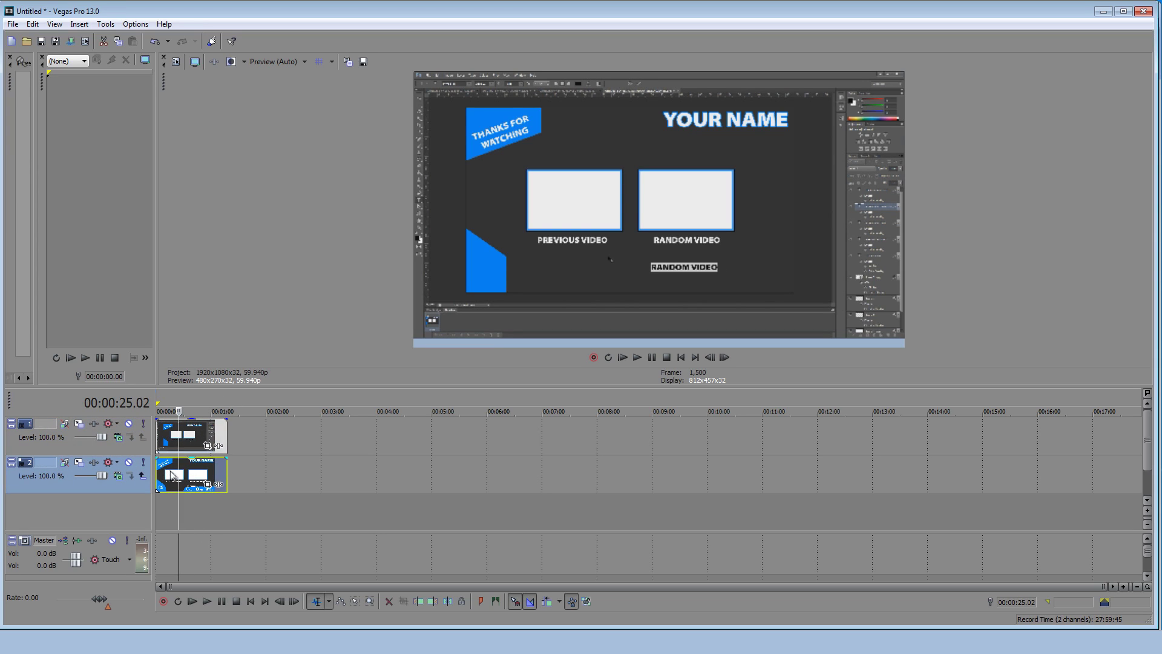
left_click(179, 440)
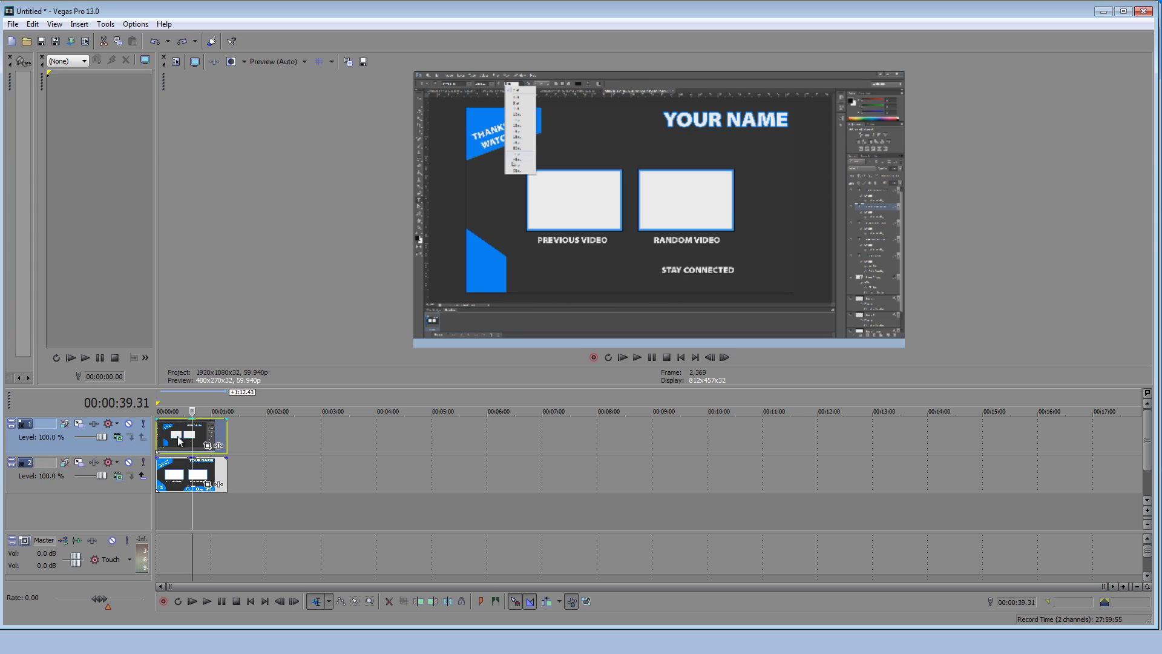
Open the outro clip's Pan/Crop and set Maintain aspect ratio to No, keeping Stretch to fill frame Yes
right_click(179, 441)
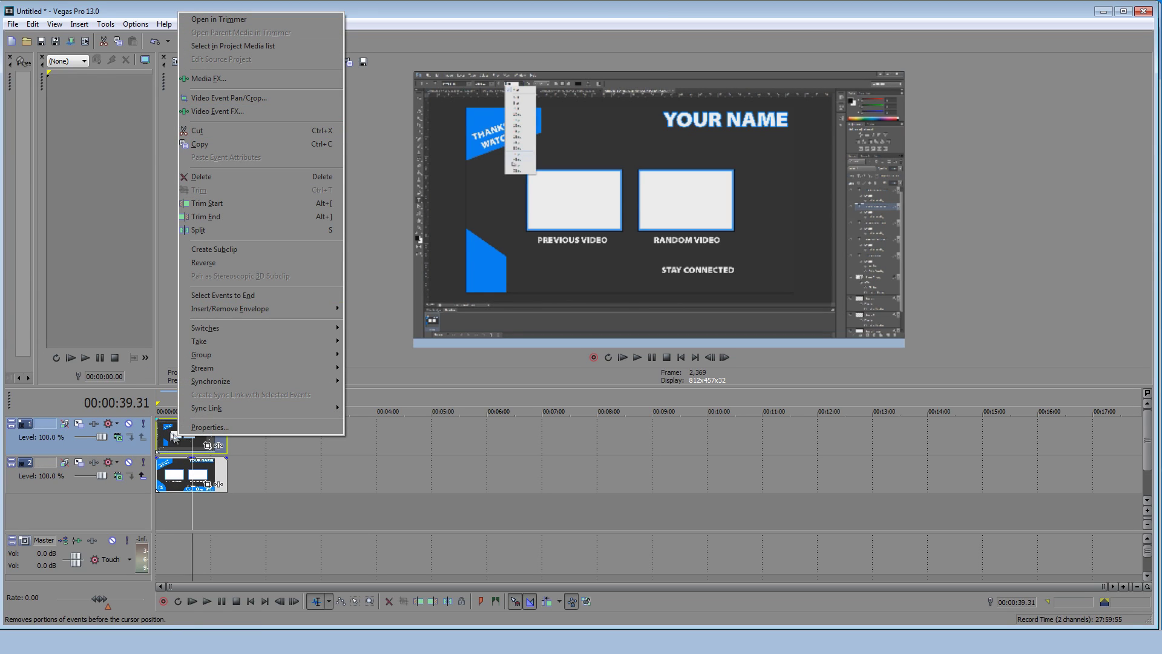
left_click(260, 98)
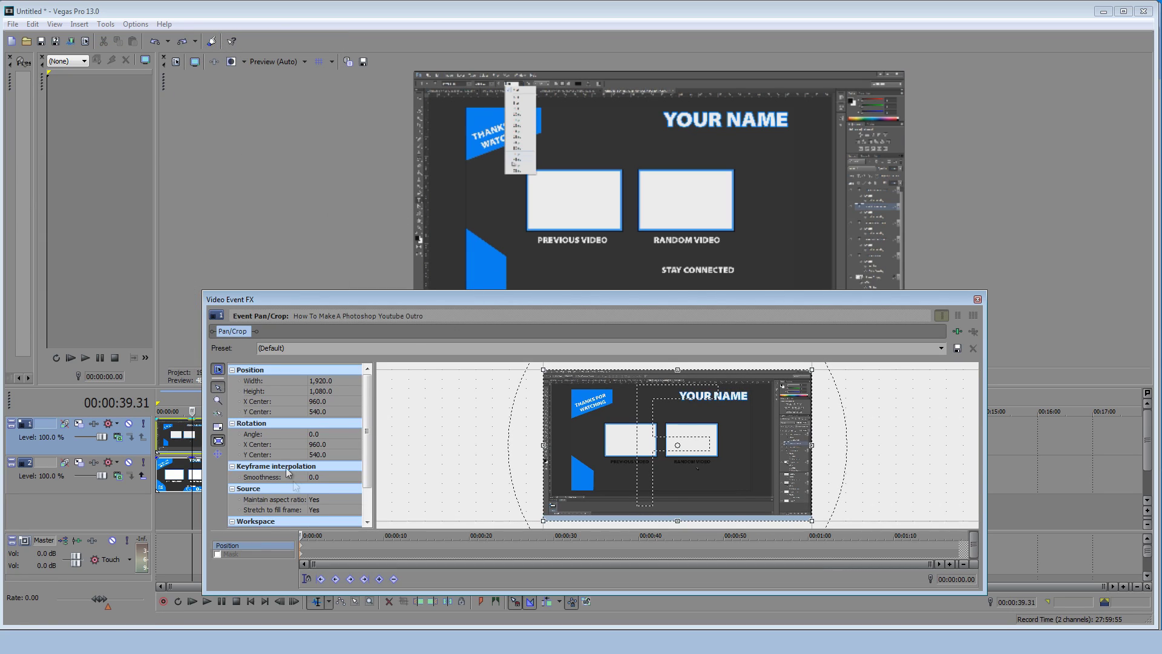
scroll(368, 435, "down", 2)
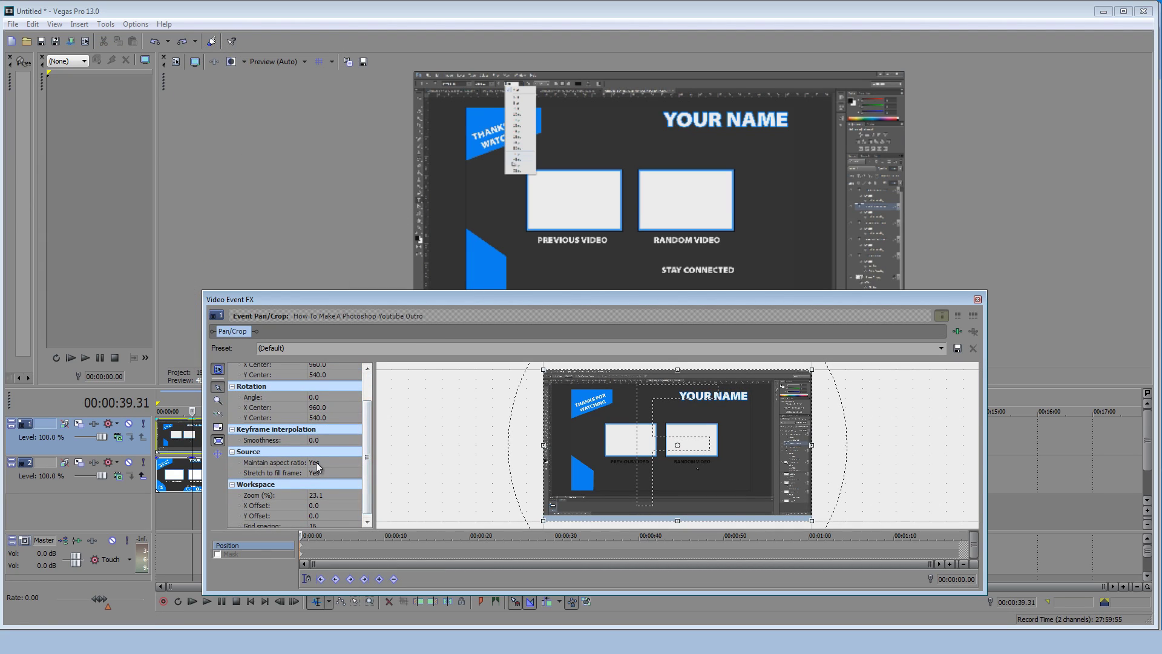
left_click(319, 464)
left_click(322, 479)
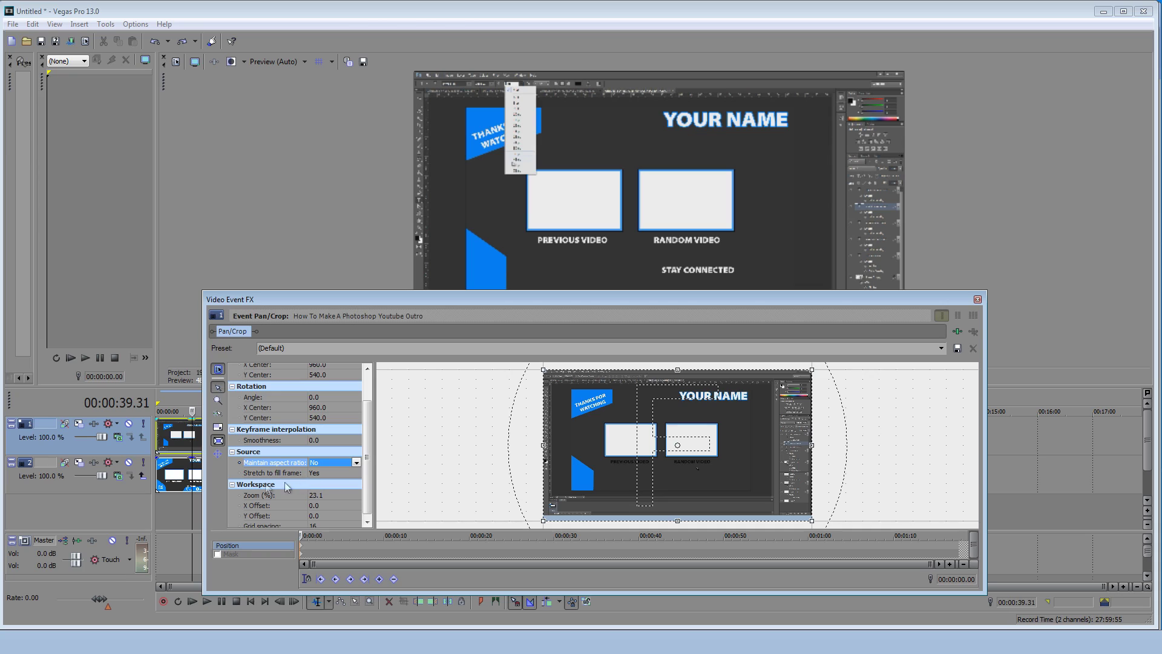
left_click(326, 475)
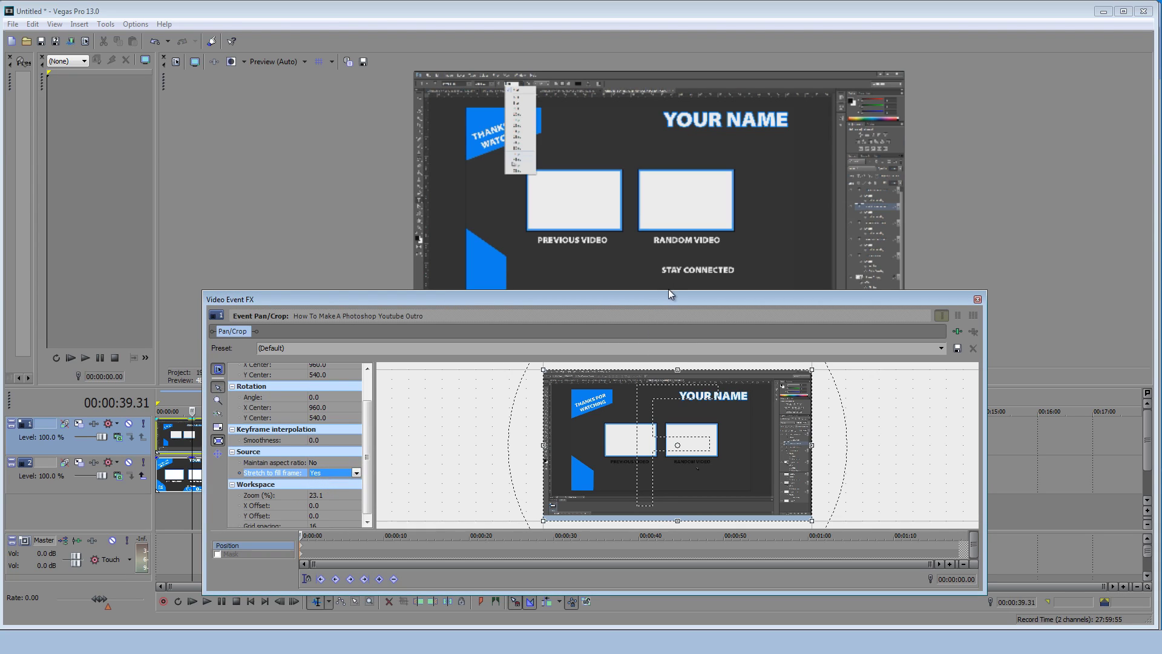
Enlarge the Pan/Crop window and expand the crop frame to shrink the clip into the Previous Video box
left_click_drag(669, 290, 494, 306)
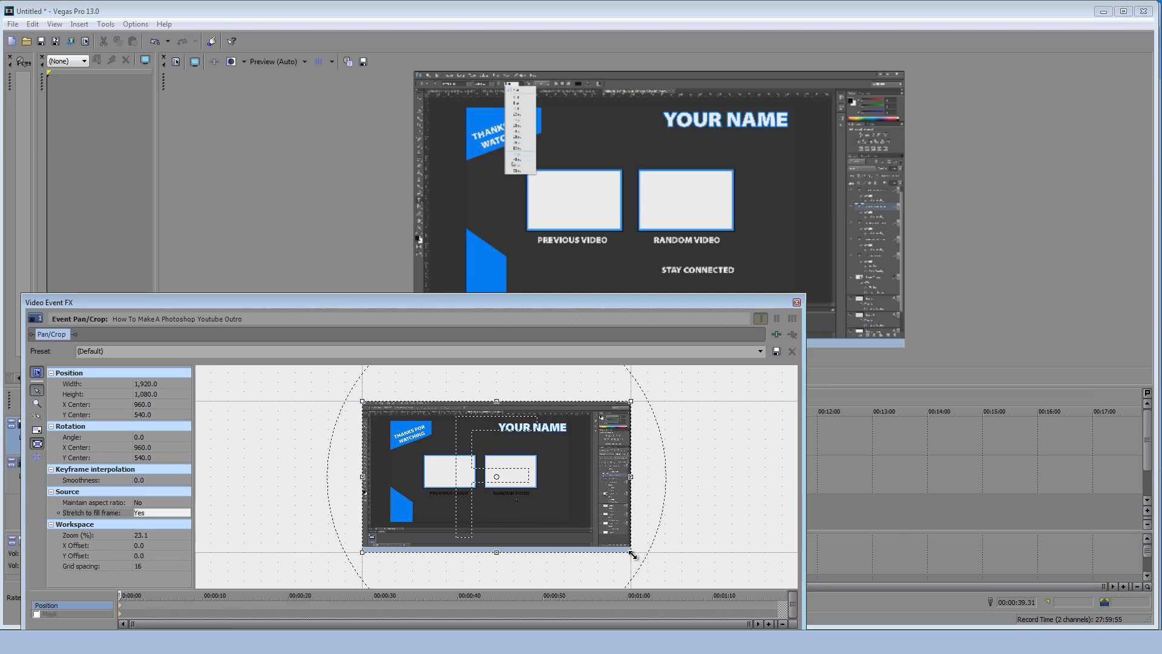
left_click_drag(633, 554, 794, 645)
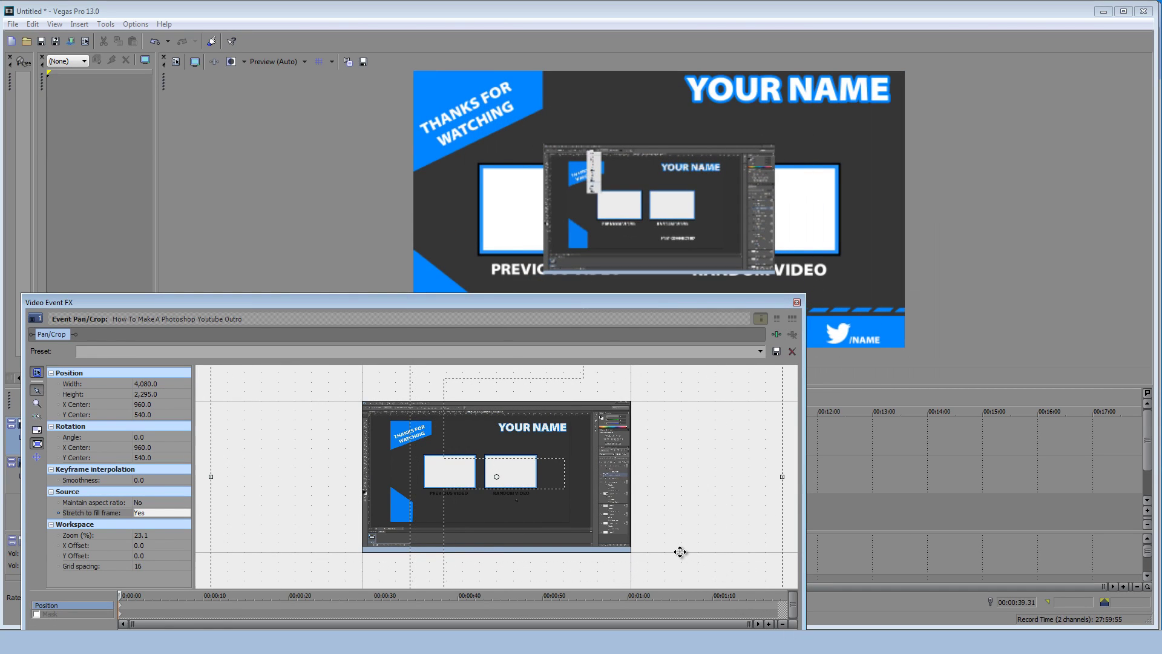
scroll(674, 548, "down", 8)
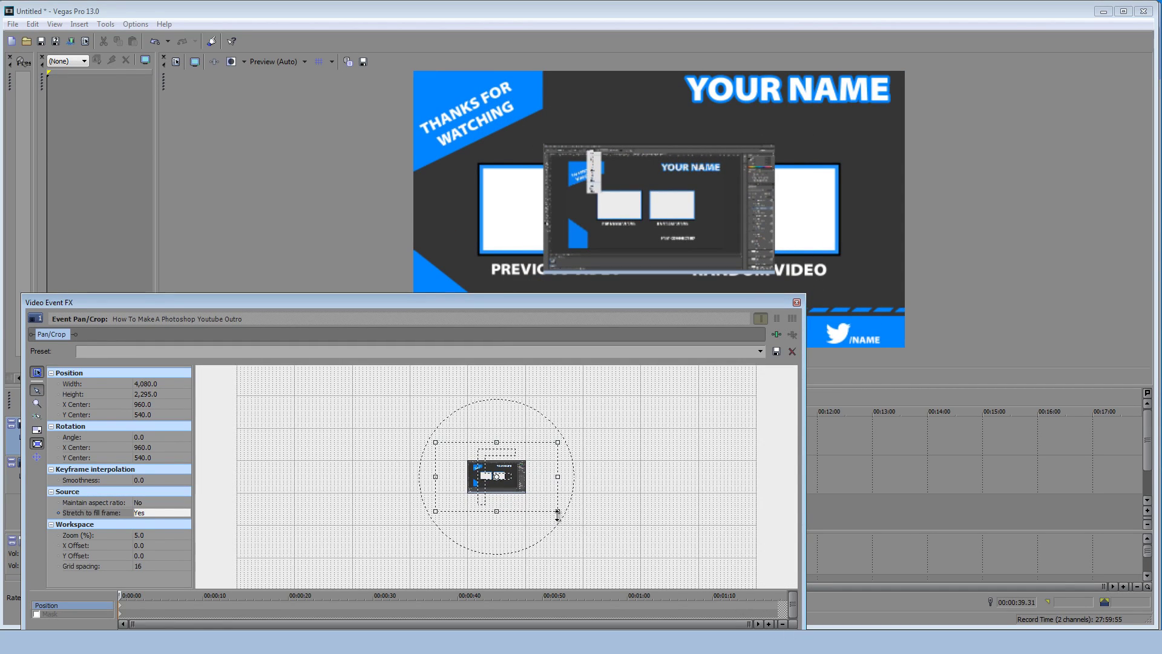
left_click_drag(558, 513, 590, 534)
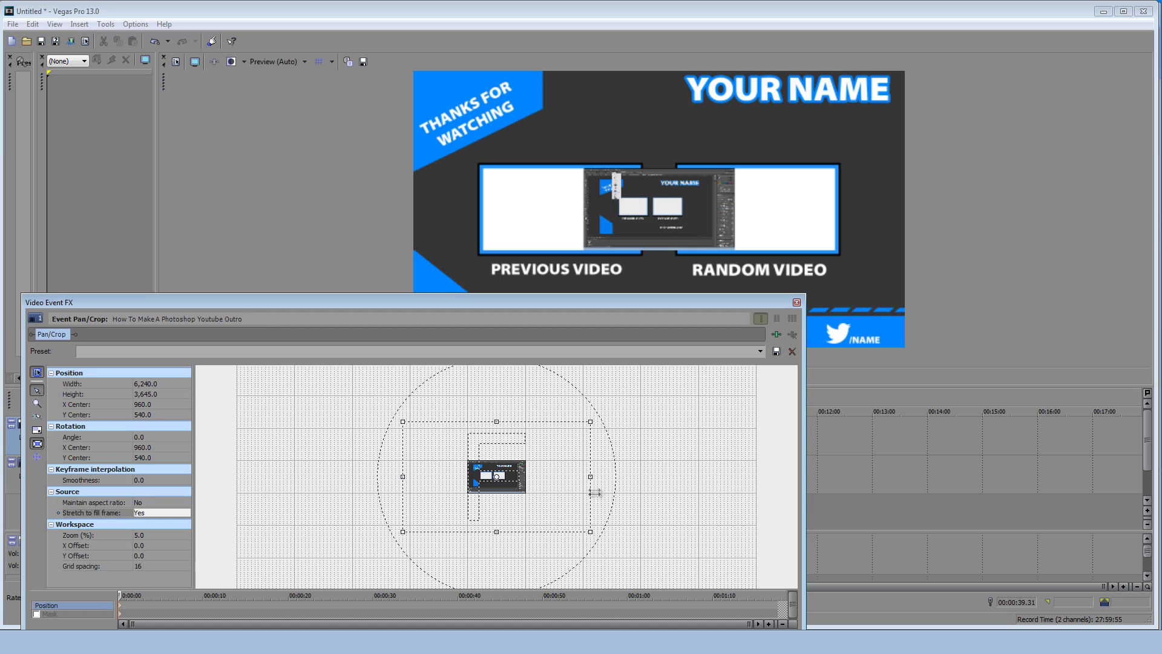
left_click_drag(514, 457, 553, 458)
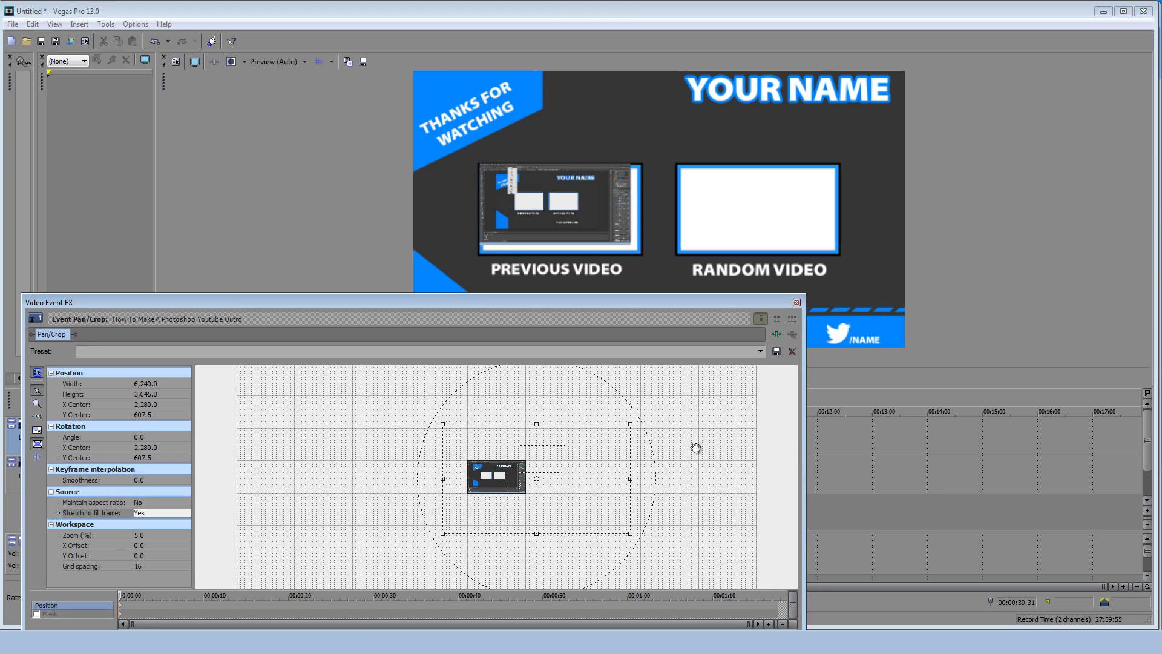
Nudge and resize the crop frame to width 6,124.1, height 3,645.0, X center 2,190.8
left_click_drag(697, 448, 696, 448)
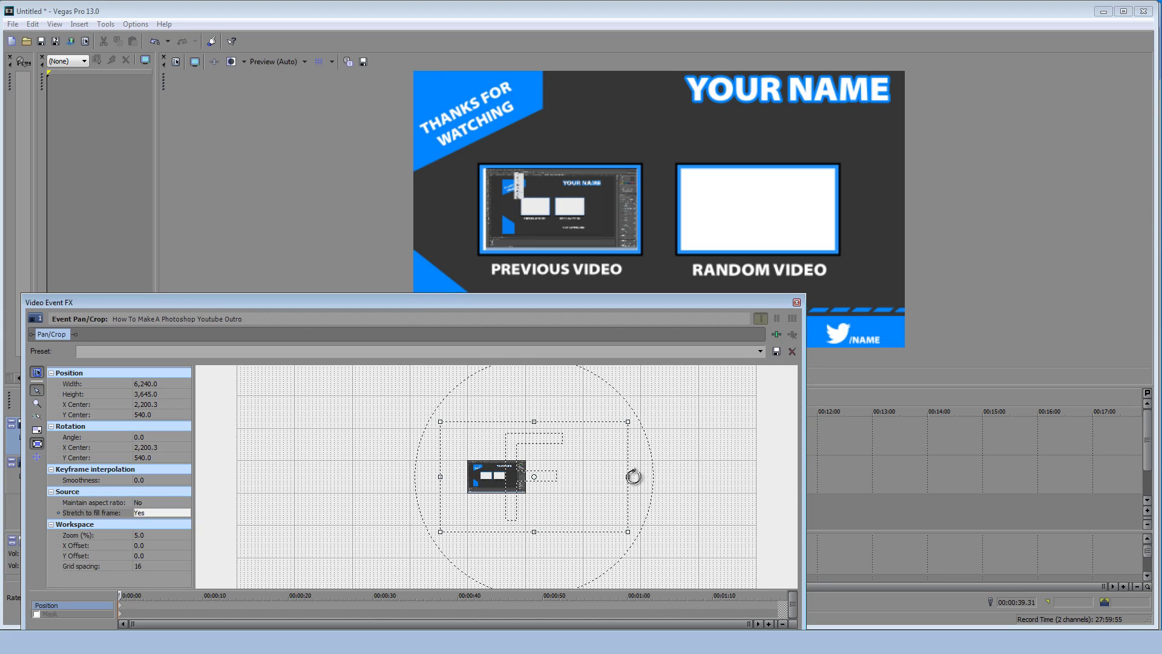
left_click_drag(630, 478, 630, 478)
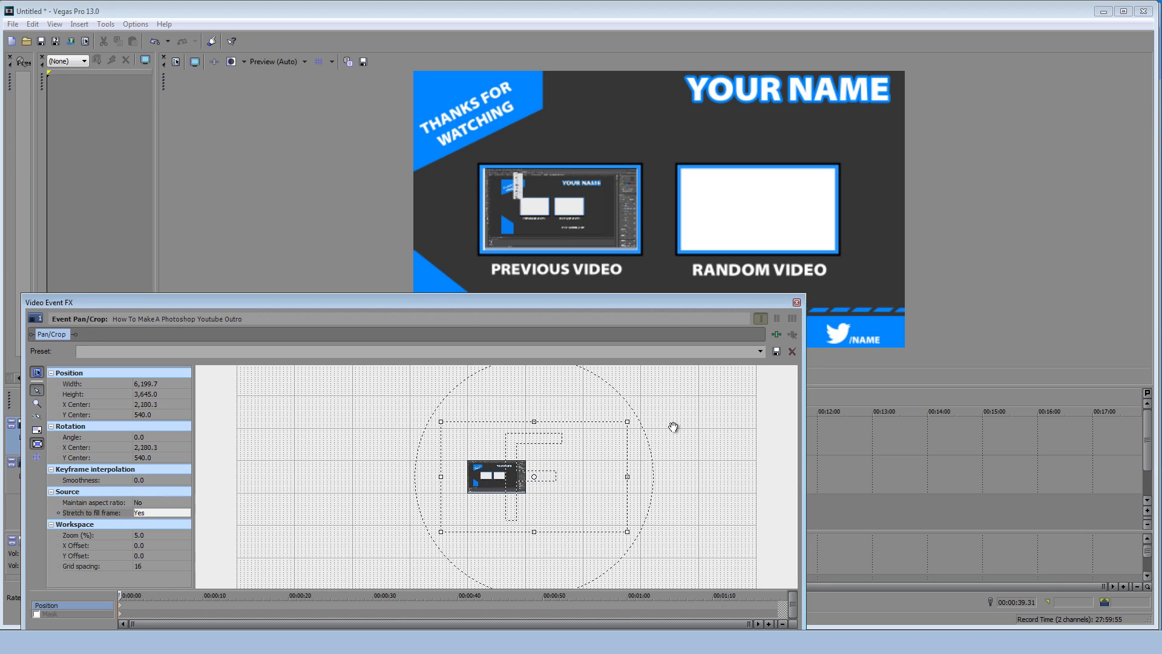
left_click_drag(673, 428, 673, 427)
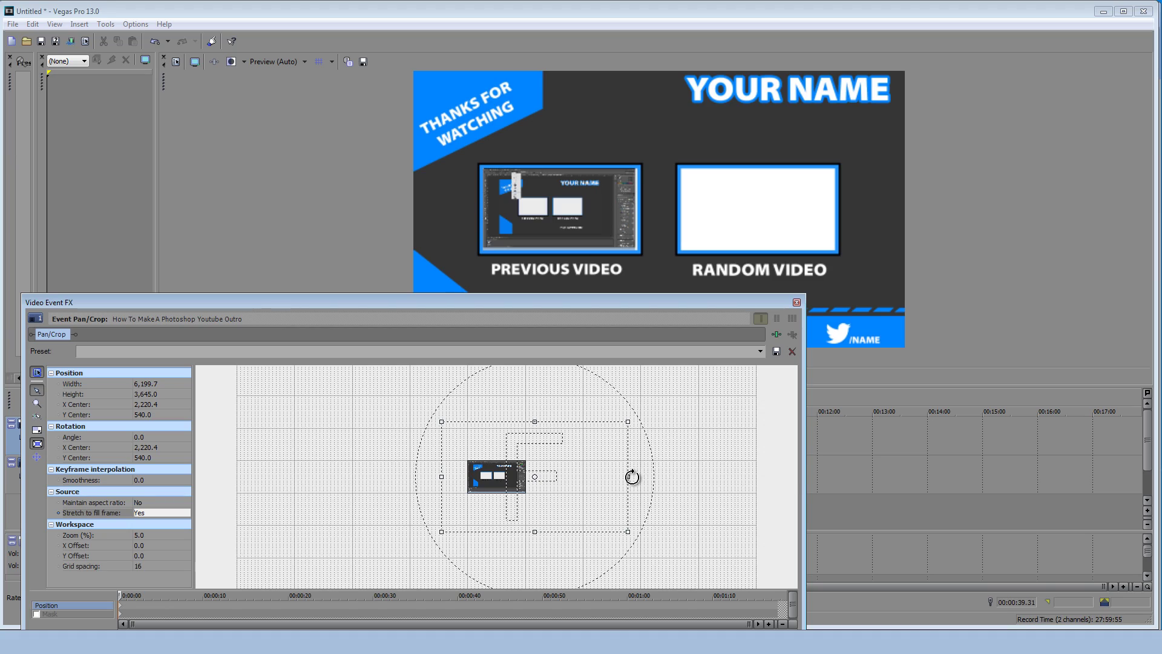
left_click_drag(629, 477, 628, 477)
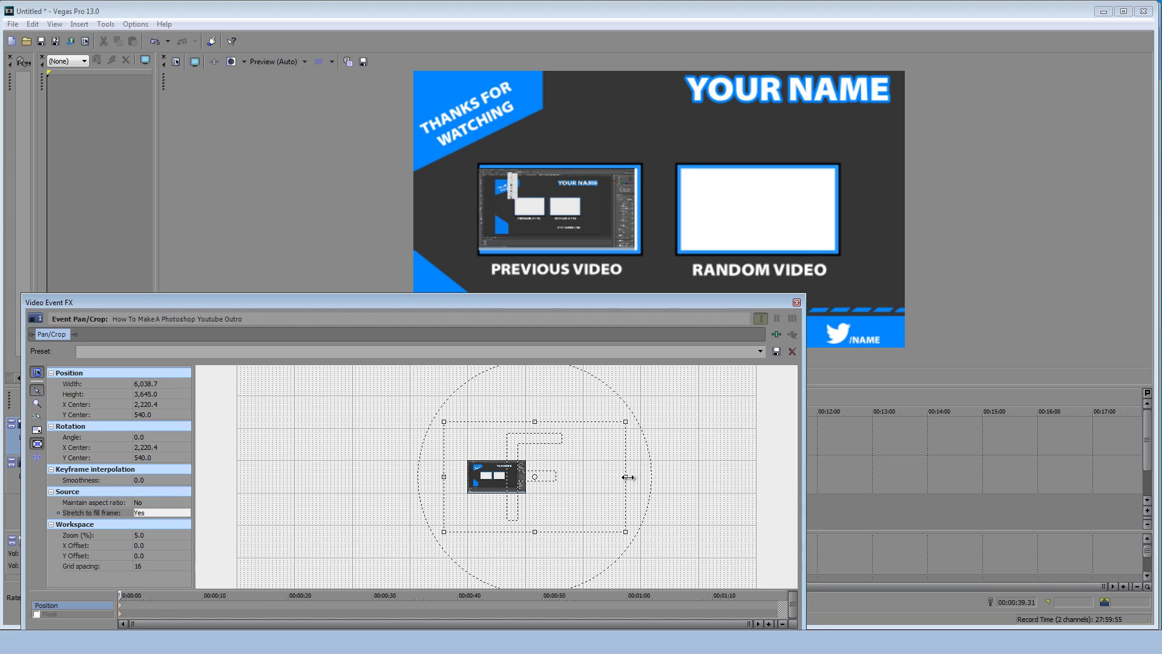
key("Left")
key("Left")
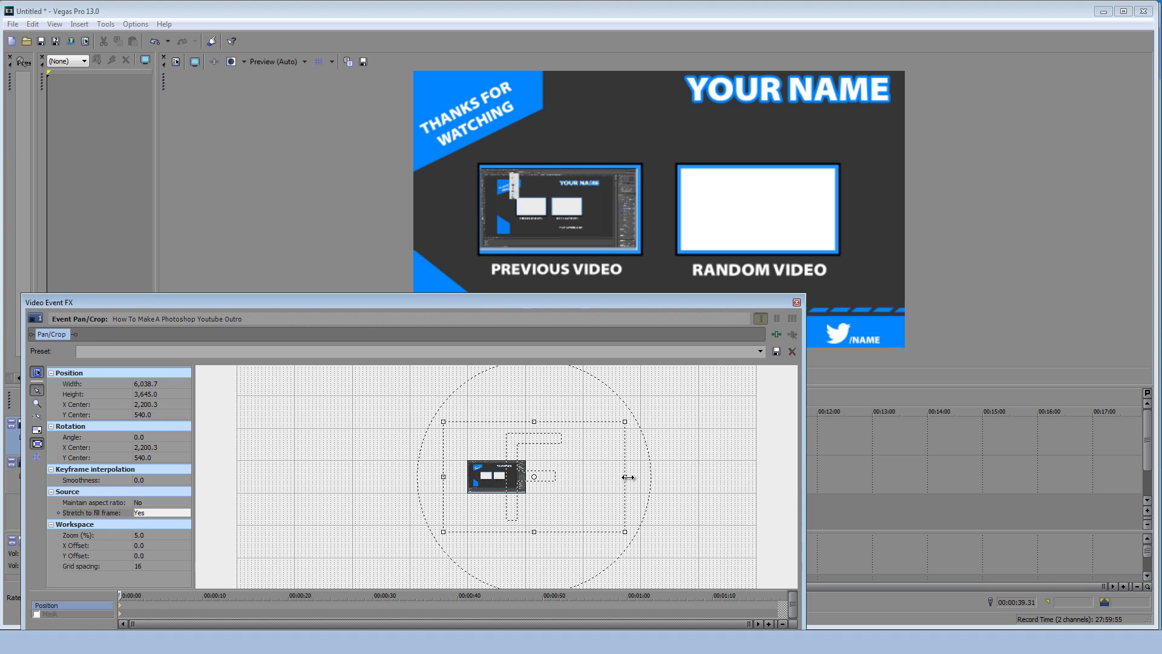
scroll(630, 475, "up", 4)
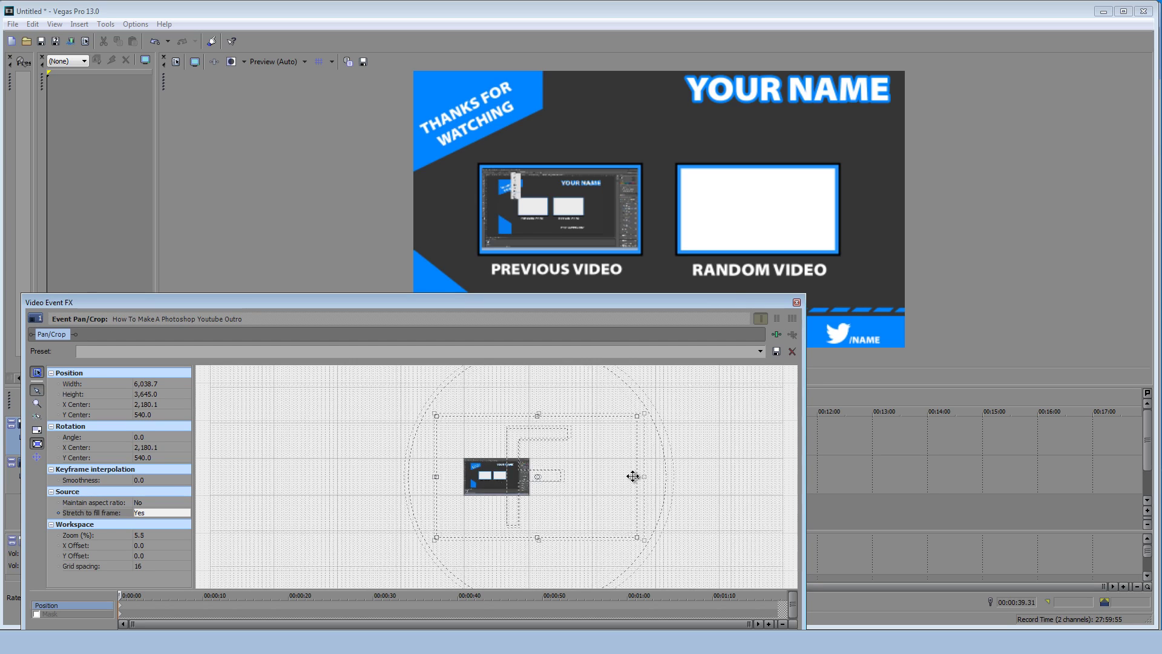
scroll(771, 495, "up", 3)
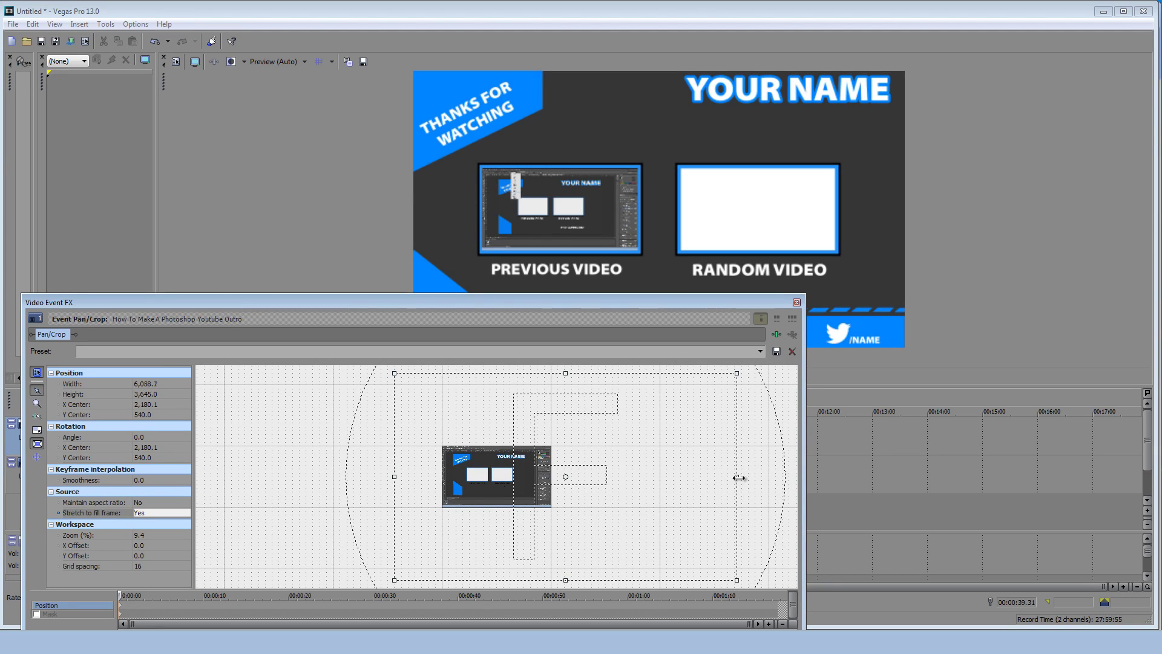
left_click_drag(738, 478, 738, 478)
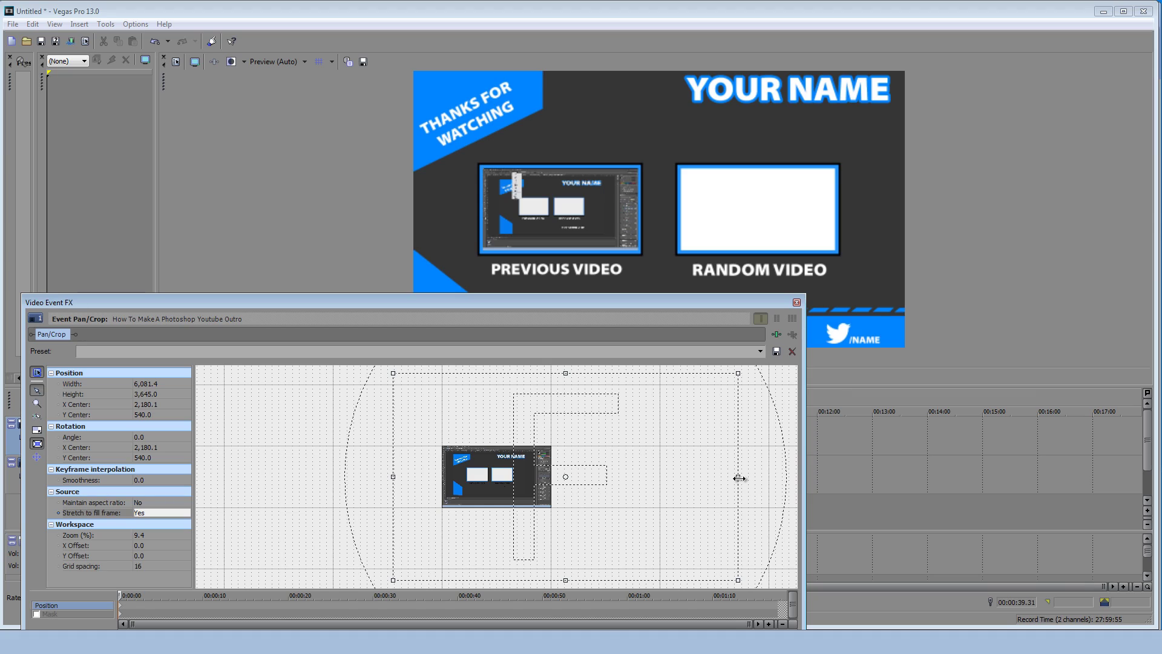
left_click_drag(739, 478, 741, 478)
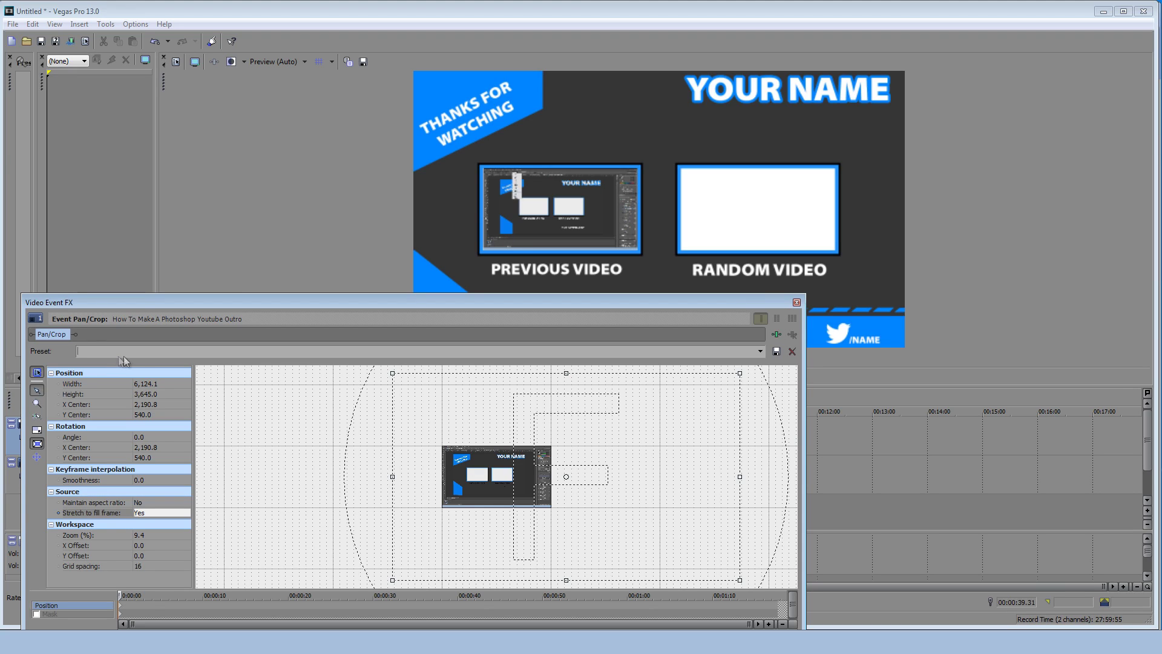
Save the fitted framing as the pan/crop preset 'left outroside'
left_click(761, 351)
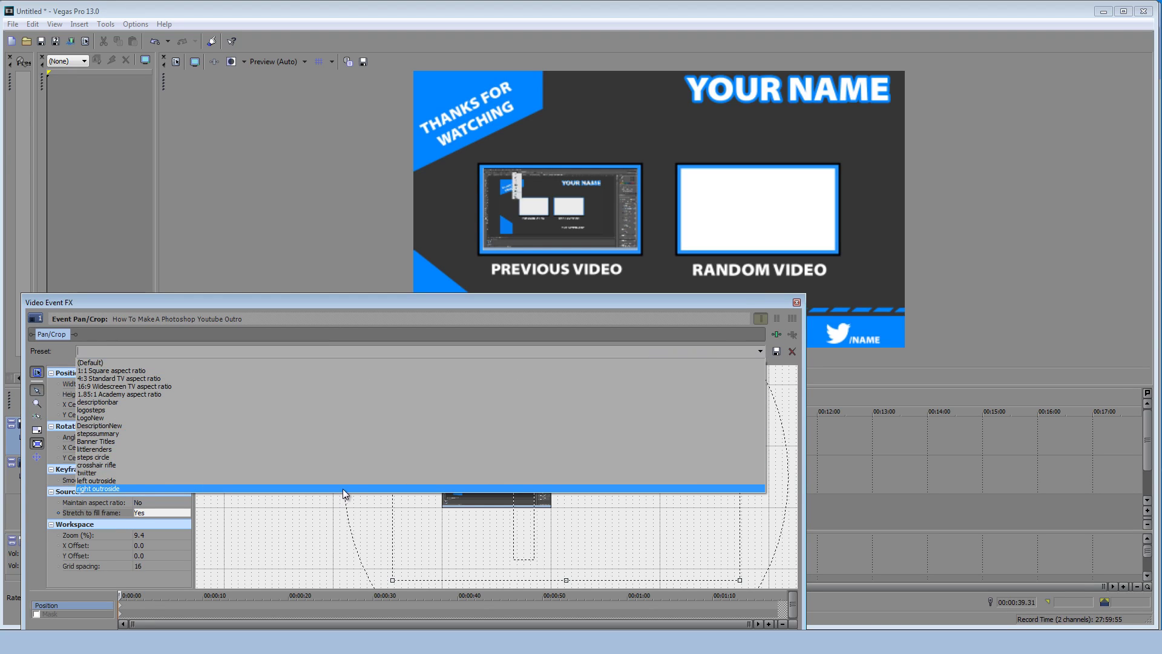
left_click(758, 330)
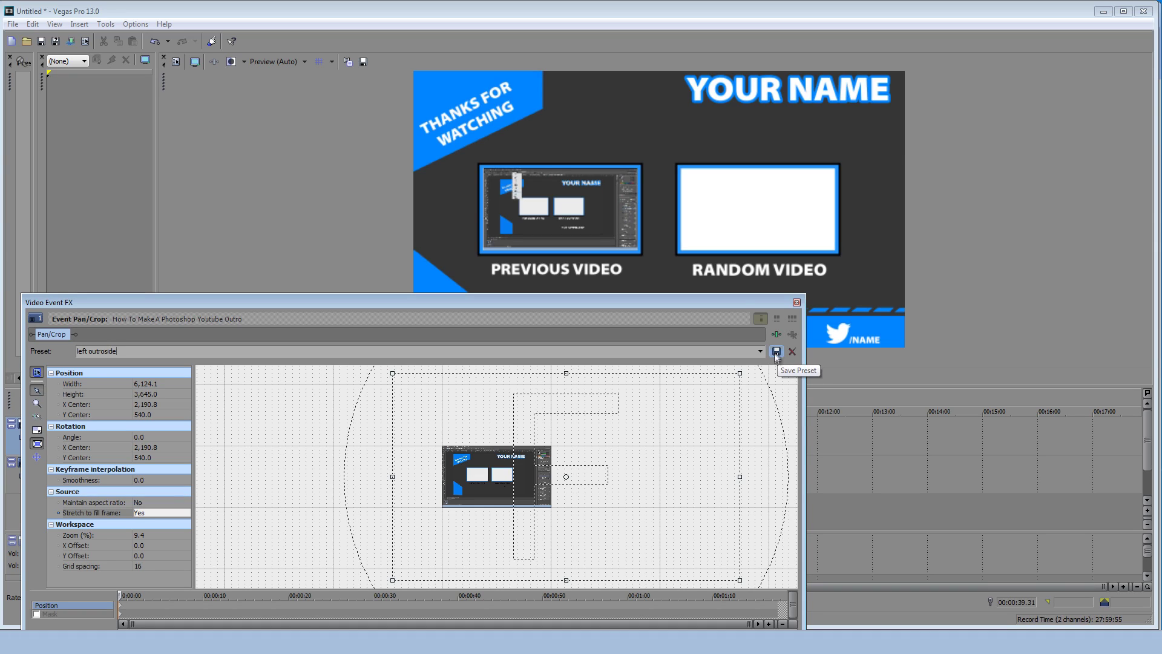
left_click(774, 353)
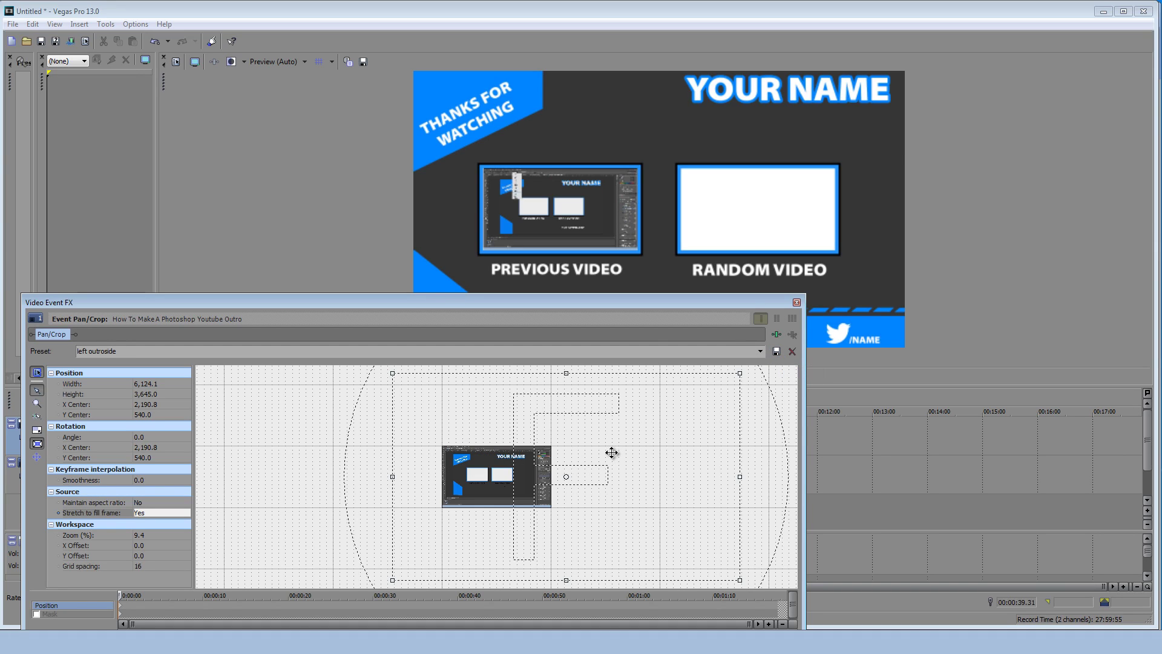
Reframe the clip so it sits inside the Random Video box at X center -272.0
left_click_drag(612, 456, 606, 450)
key("ctrl+z")
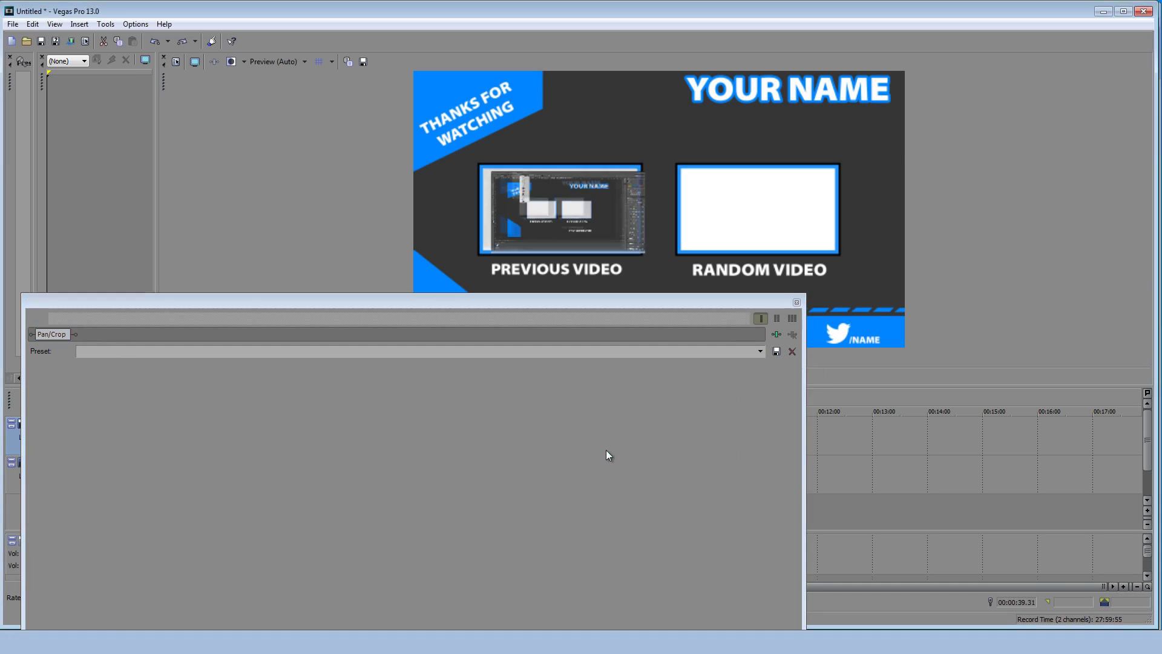
left_click_drag(572, 298, 552, 279)
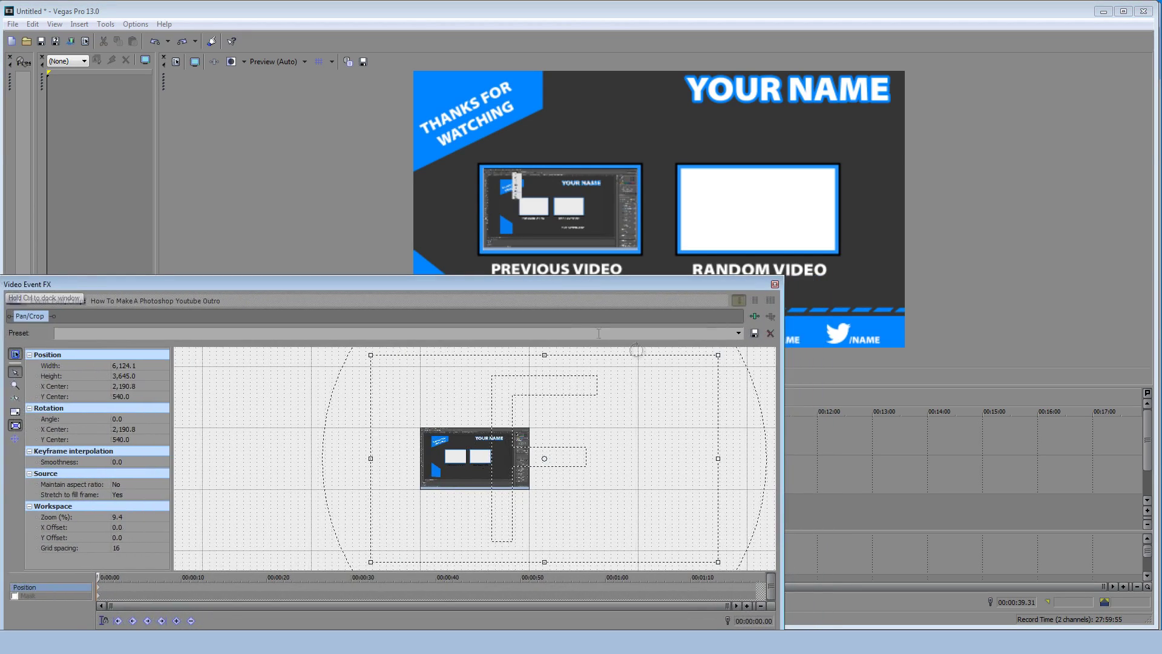
left_click_drag(644, 438, 508, 431)
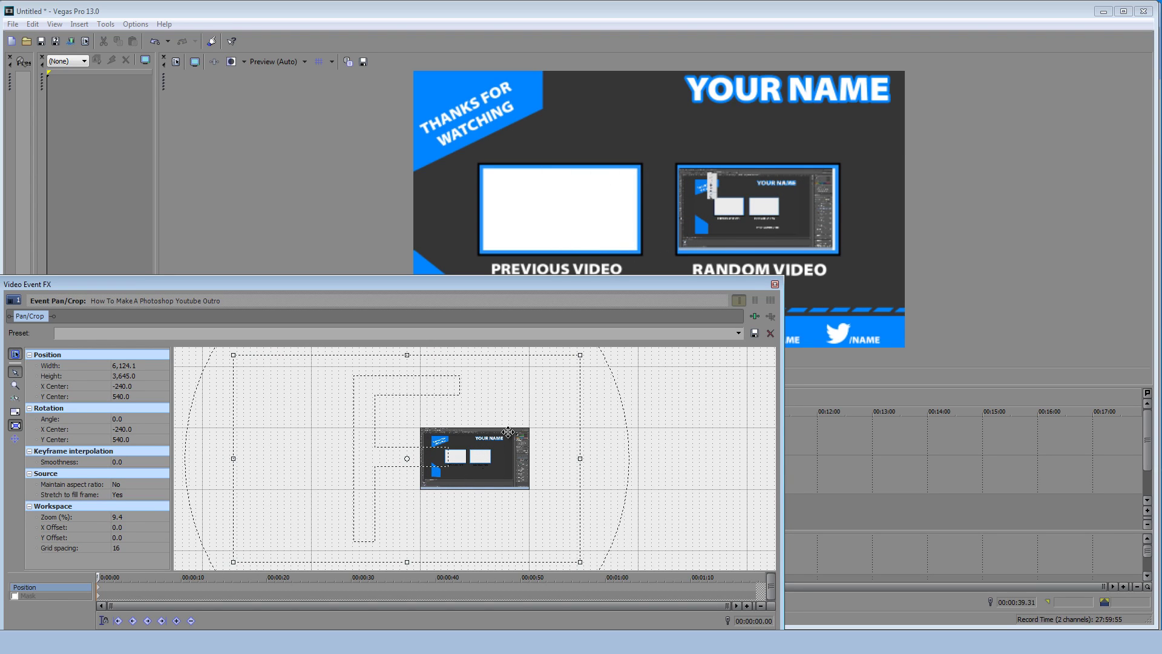
left_click_drag(508, 431, 507, 432)
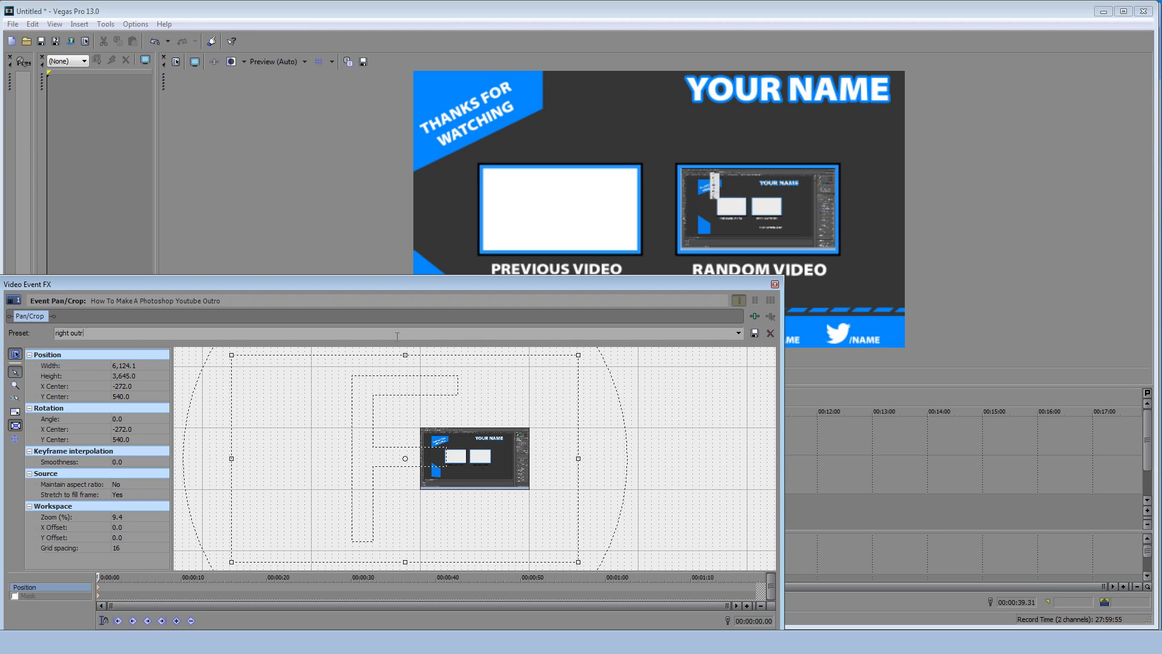
Try the left outroside and right outroside Pan/Crop presets on the clip
left_click(739, 332)
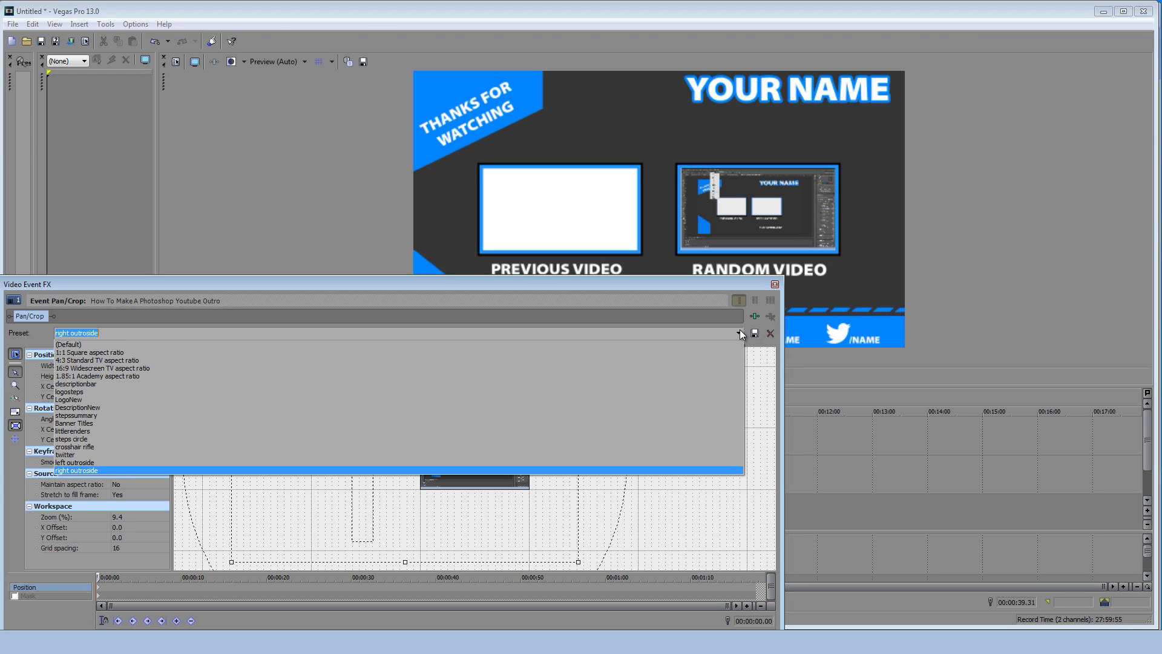
left_click(162, 462)
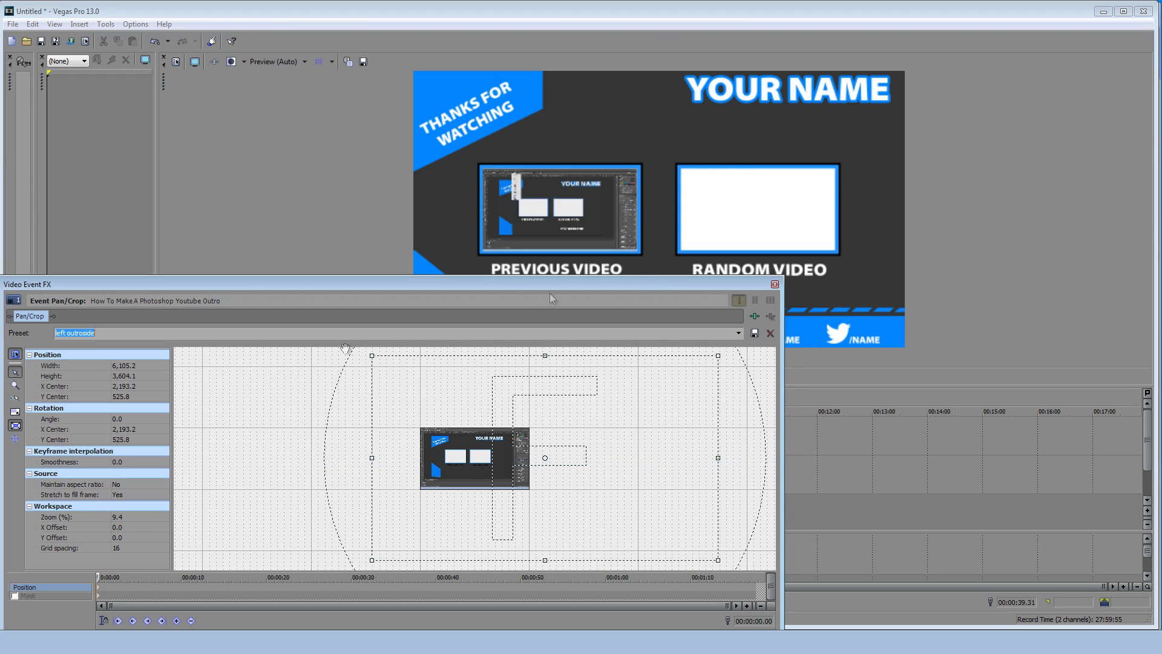
left_click(738, 333)
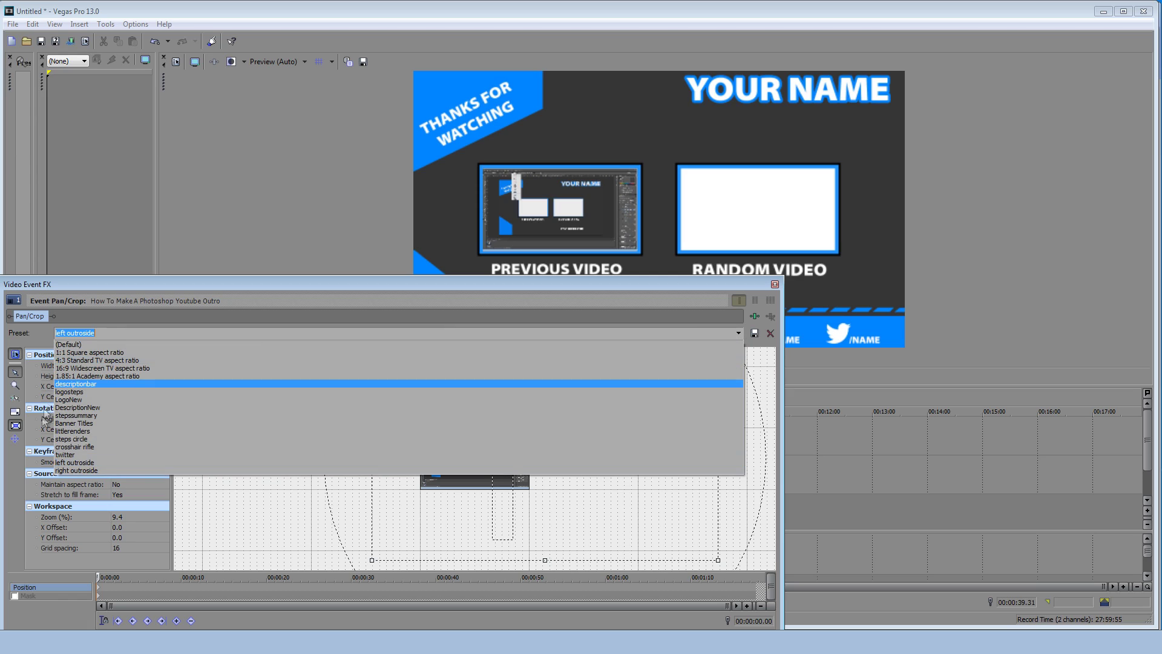
left_click(75, 471)
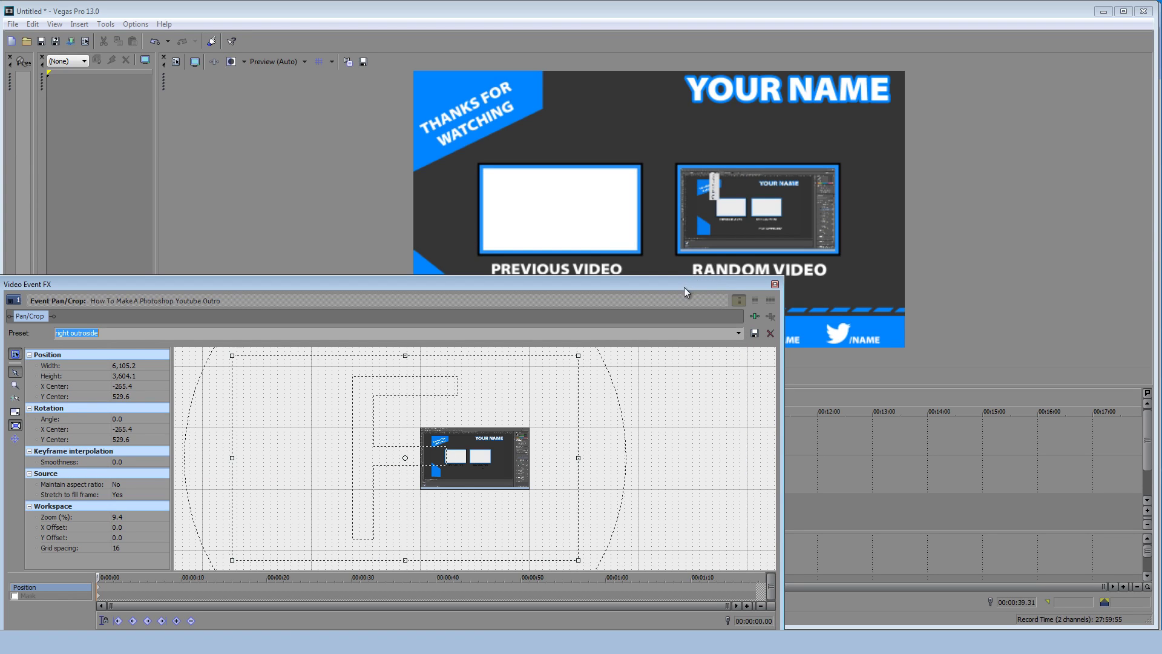
Apply the left outroside preset to the clip and close the Pan/Crop window
left_click_drag(684, 287, 795, 194)
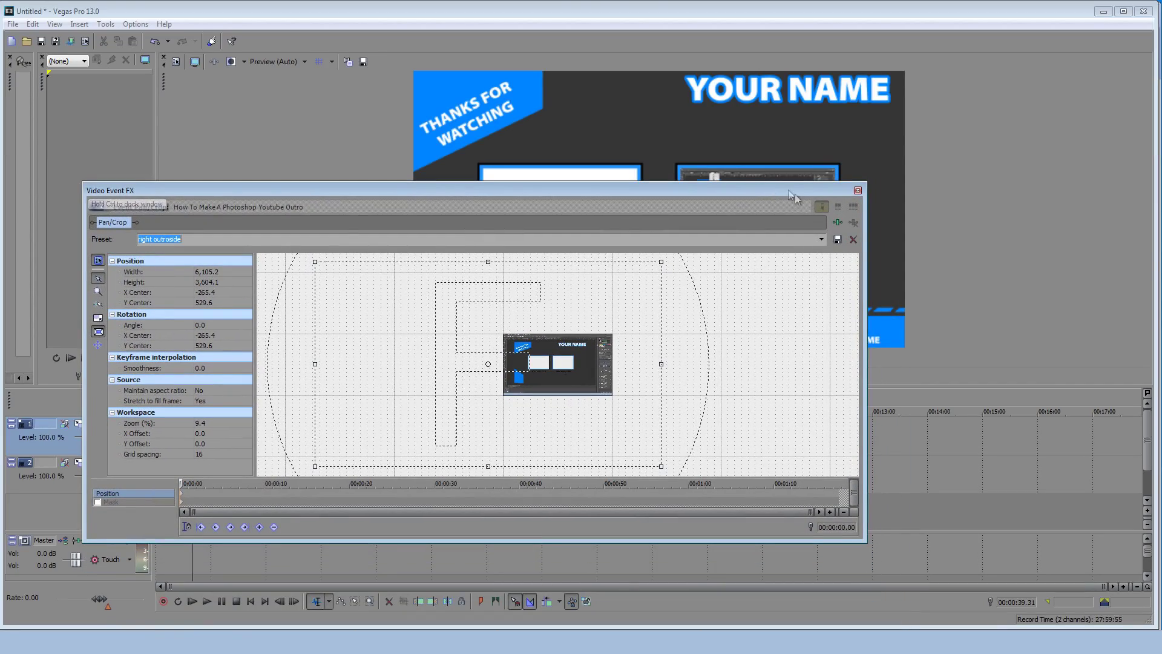
left_click(821, 239)
left_click(278, 367)
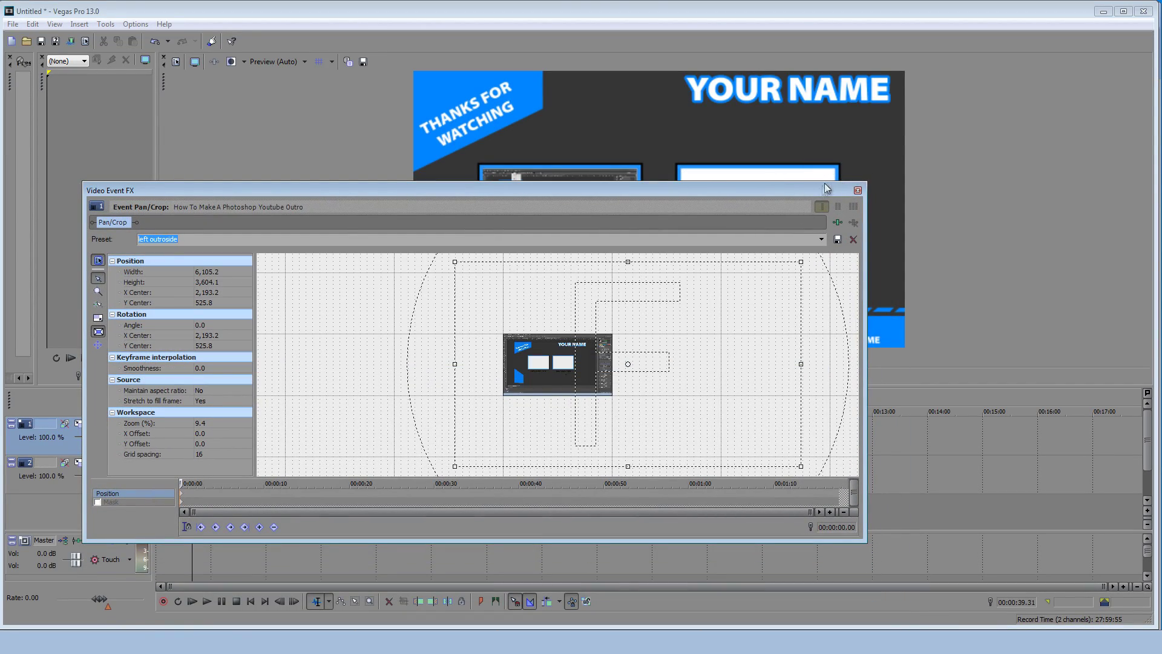
left_click_drag(827, 189, 661, 259)
left_click(687, 262)
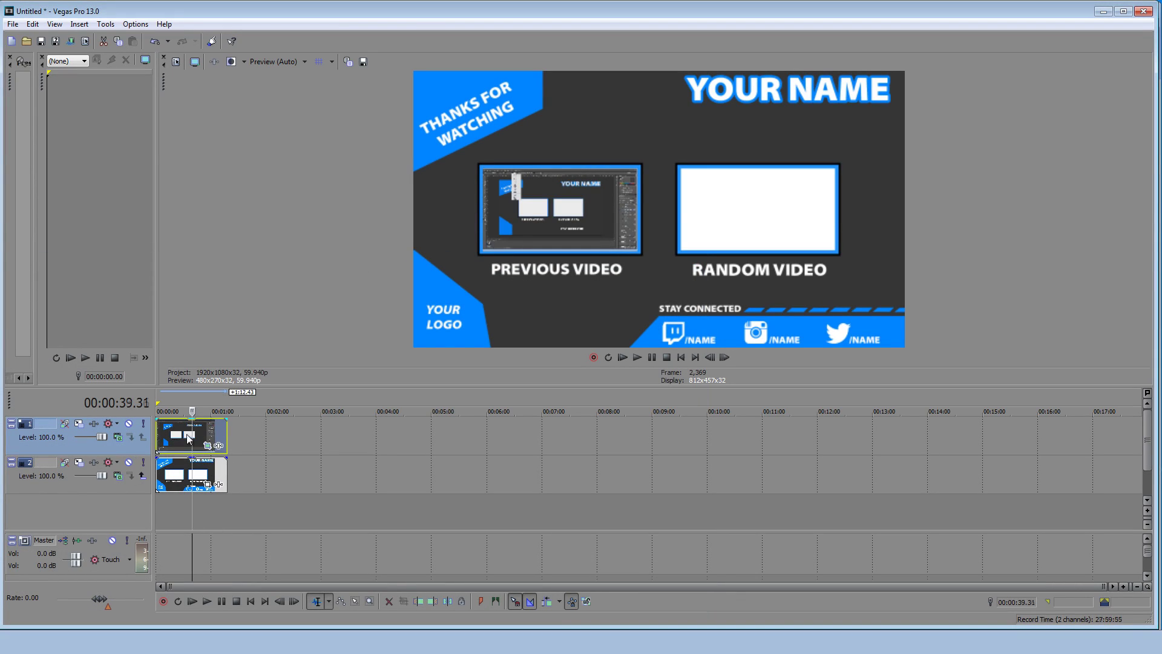
Split the top clip at 00:00:33.36, trim the end card to the cut, and rejoin the pieces
left_click(187, 434)
key("s")
left_click_drag(200, 436, 436, 436)
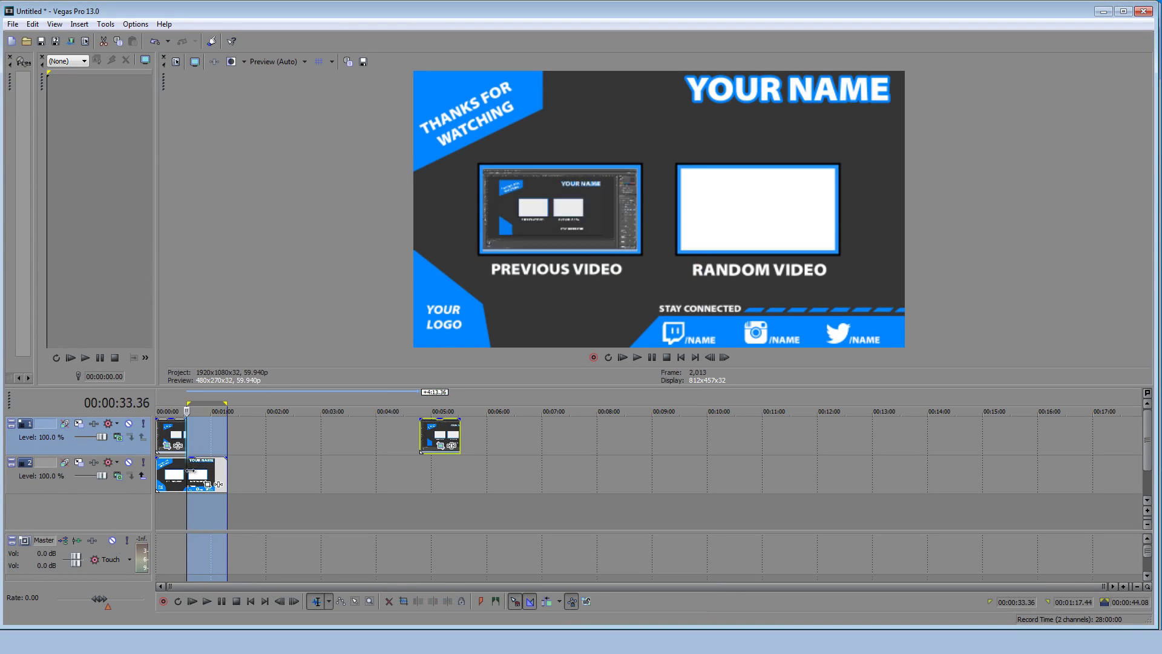
left_click(180, 473)
left_click_drag(226, 472, 184, 469)
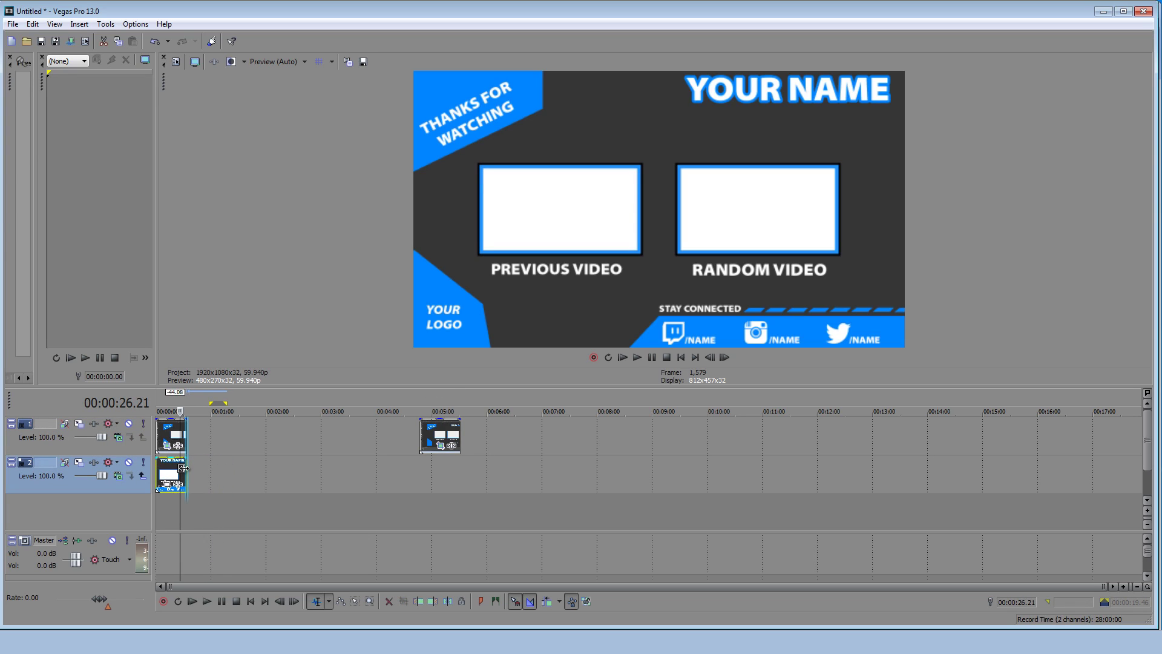
left_click_drag(441, 436, 213, 436)
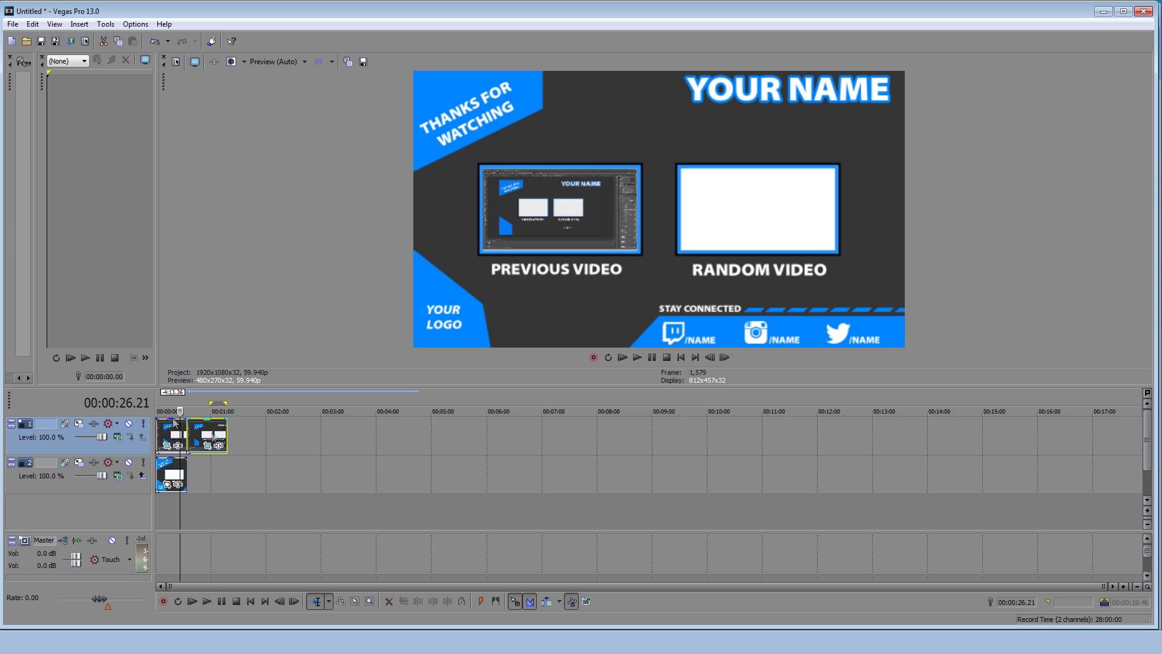
Duplicate the top track, delete its first clip, and move the remaining copy to 00:00:00
right_click(75, 443)
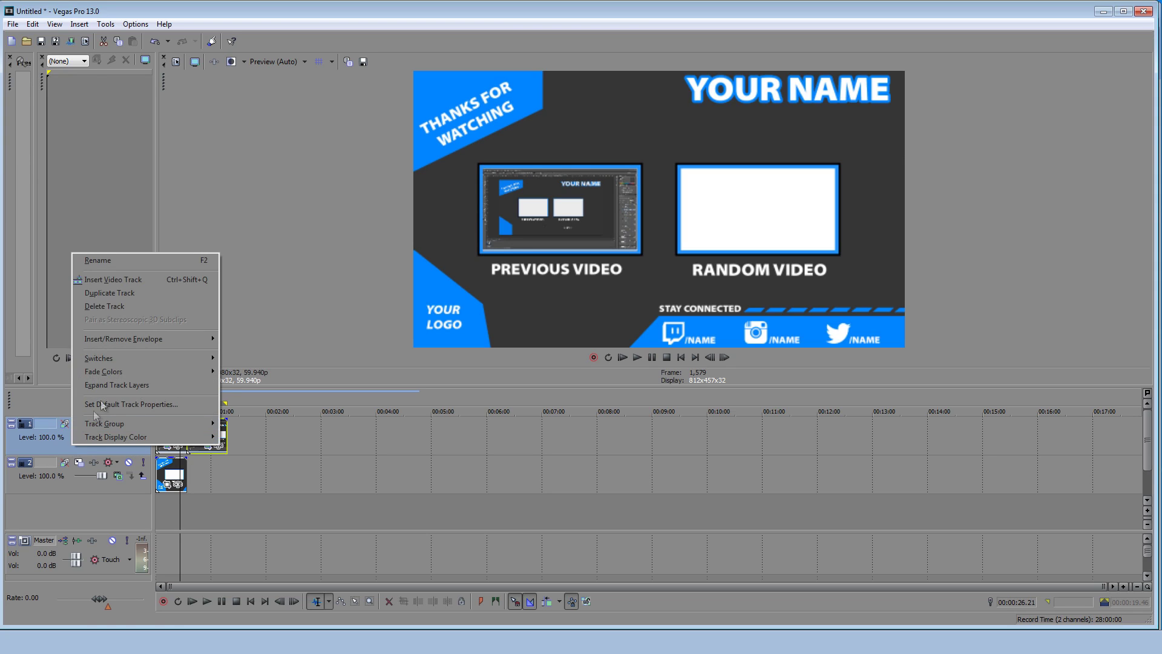
left_click(153, 295)
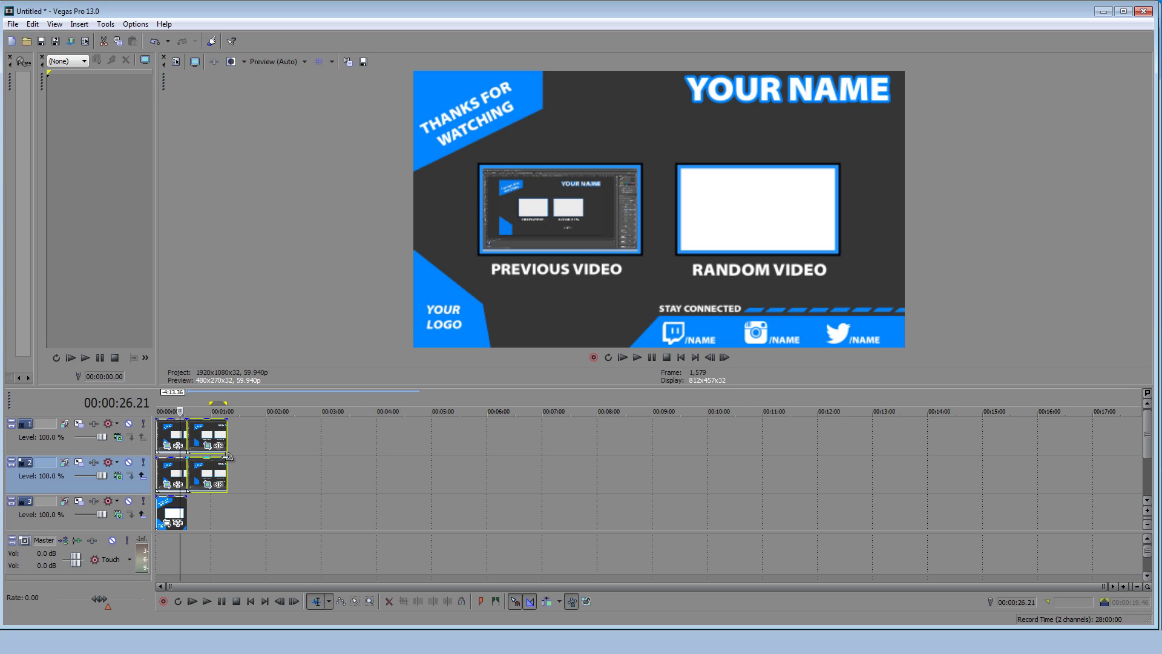
left_click_drag(227, 456, 199, 468)
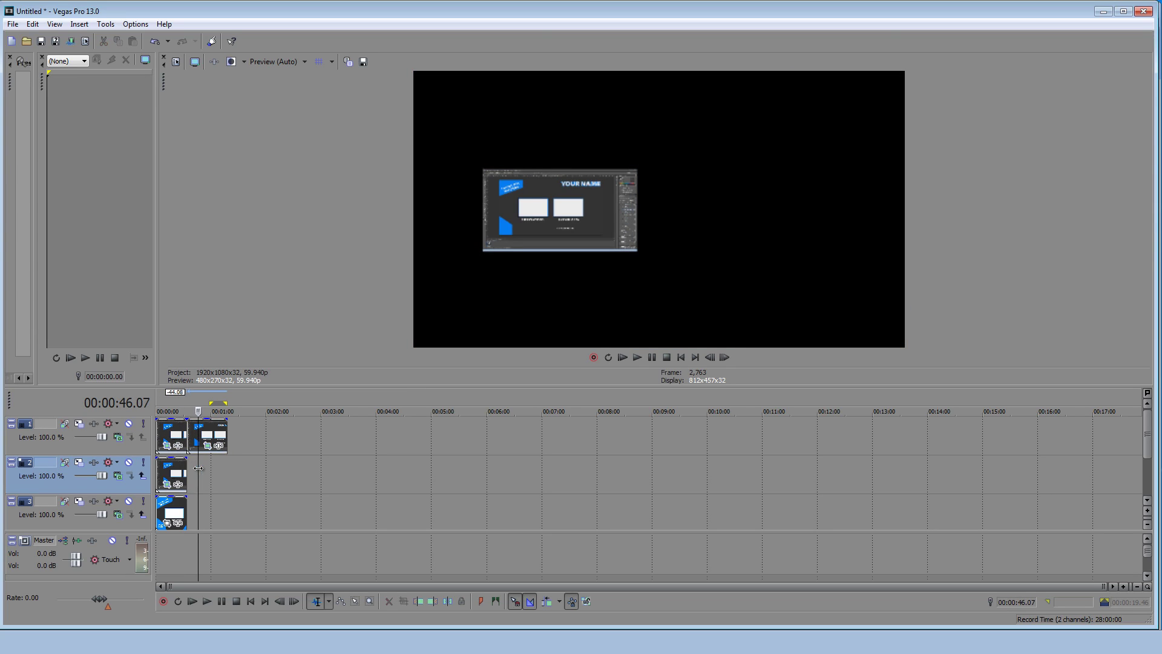
left_click(169, 428)
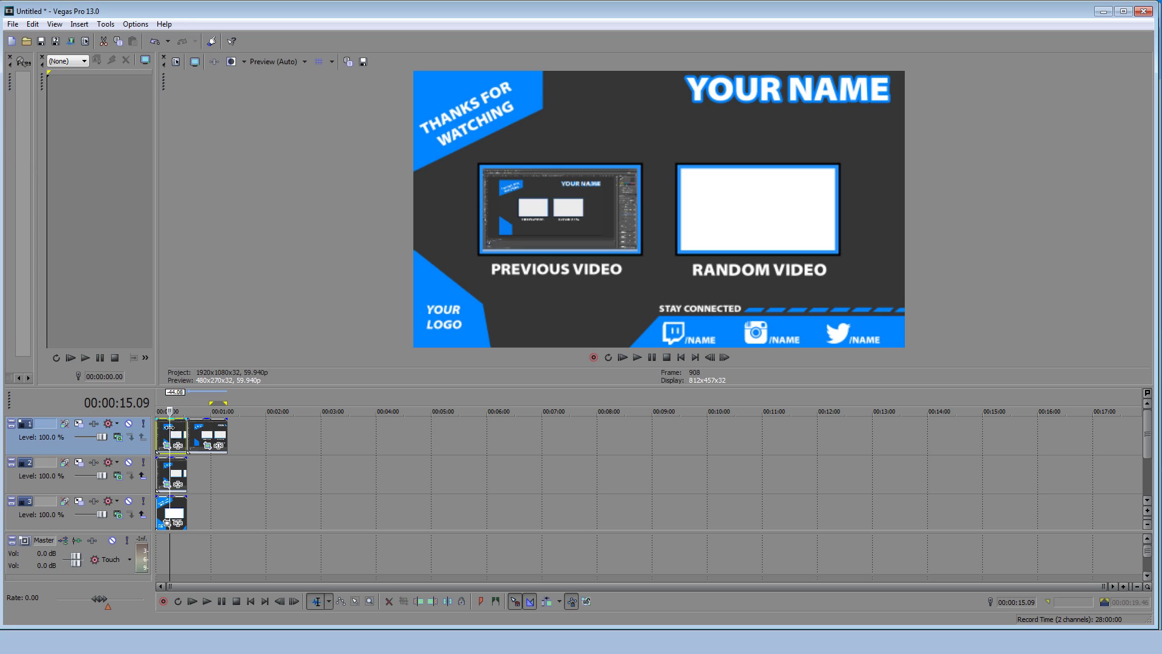
key("Delete")
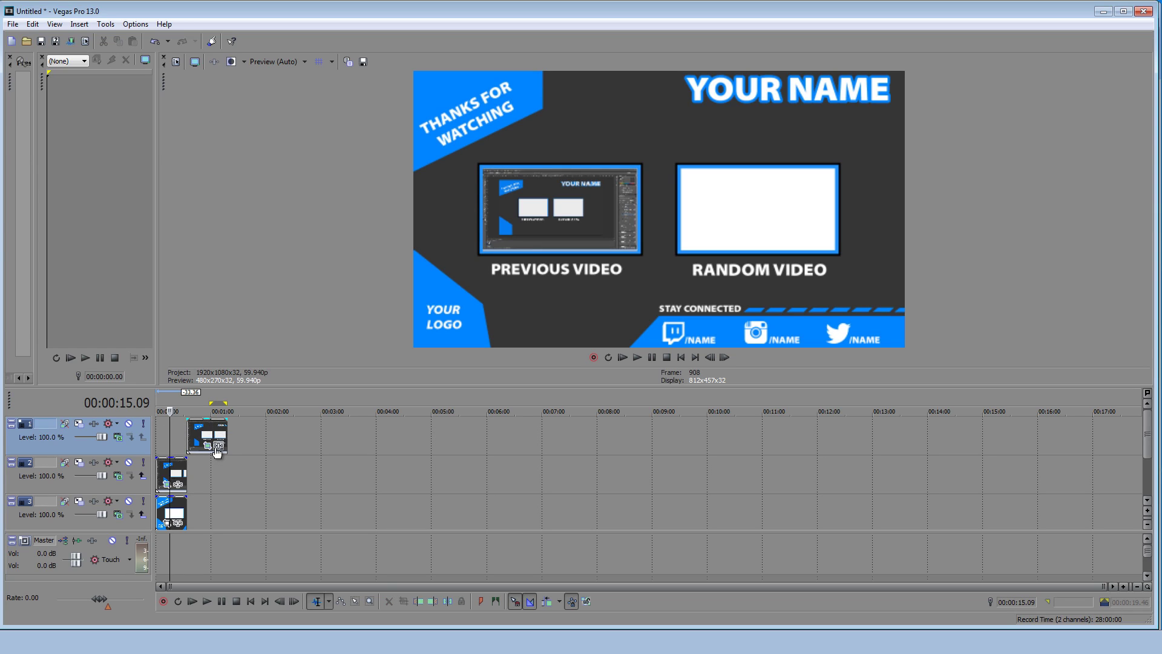
left_click_drag(216, 436, 185, 437)
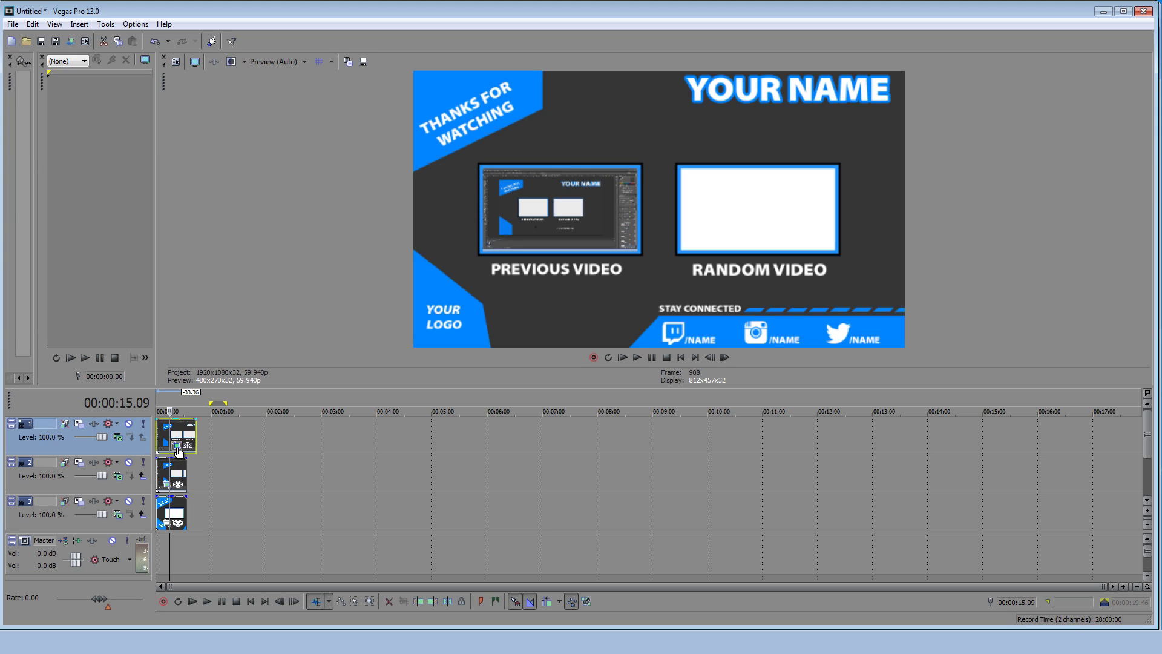
Apply the right outroside Pan/Crop preset to the top-track recording copy, then close the window
right_click(179, 447)
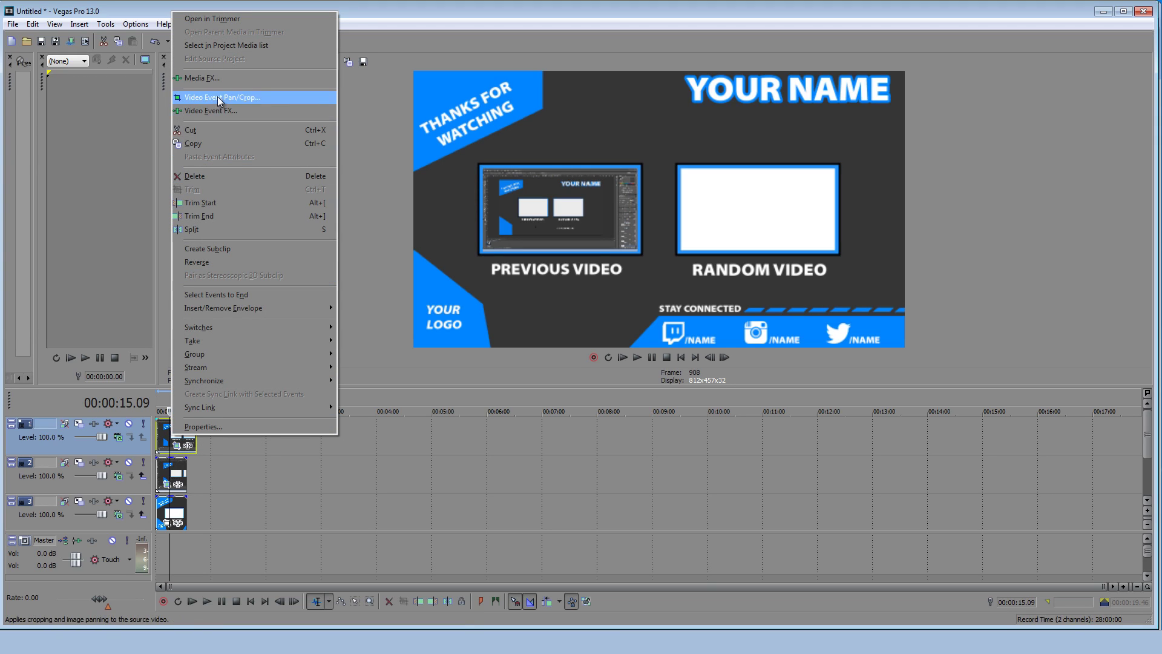
left_click(202, 98)
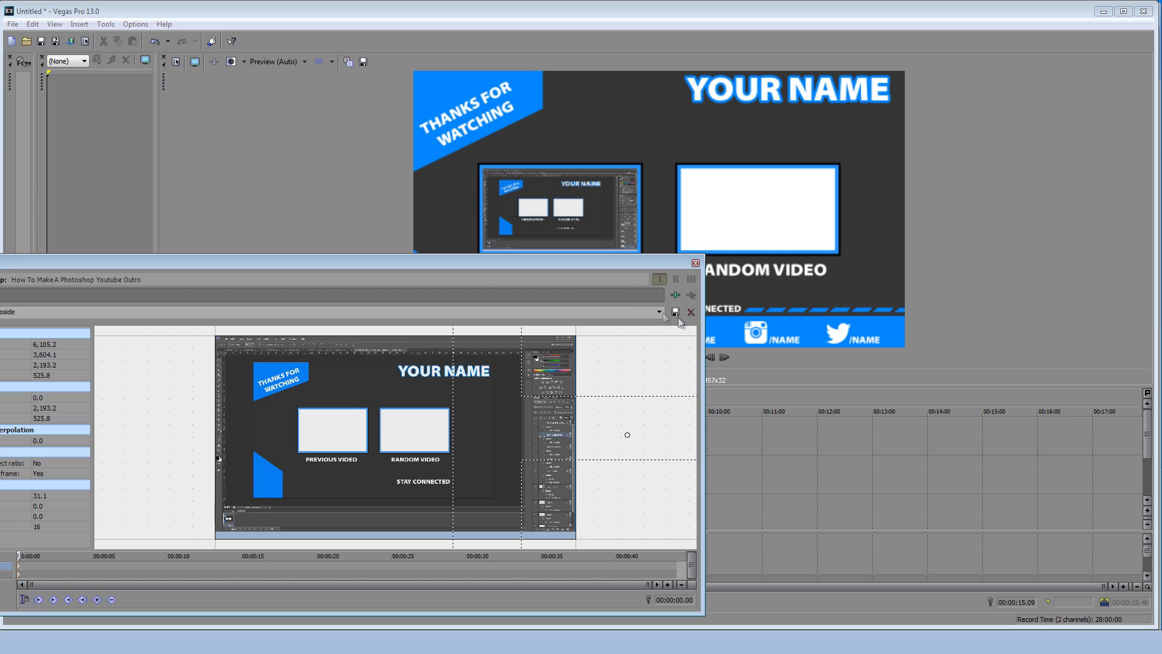
left_click_drag(673, 257, 827, 232)
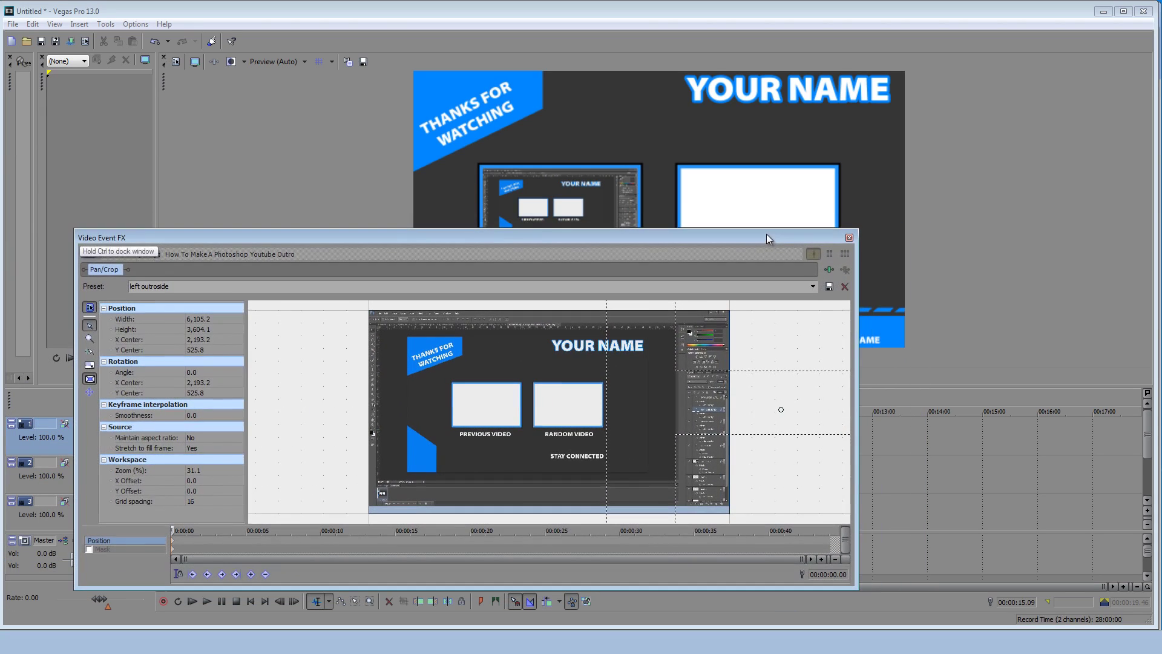
left_click(812, 287)
left_click(554, 414)
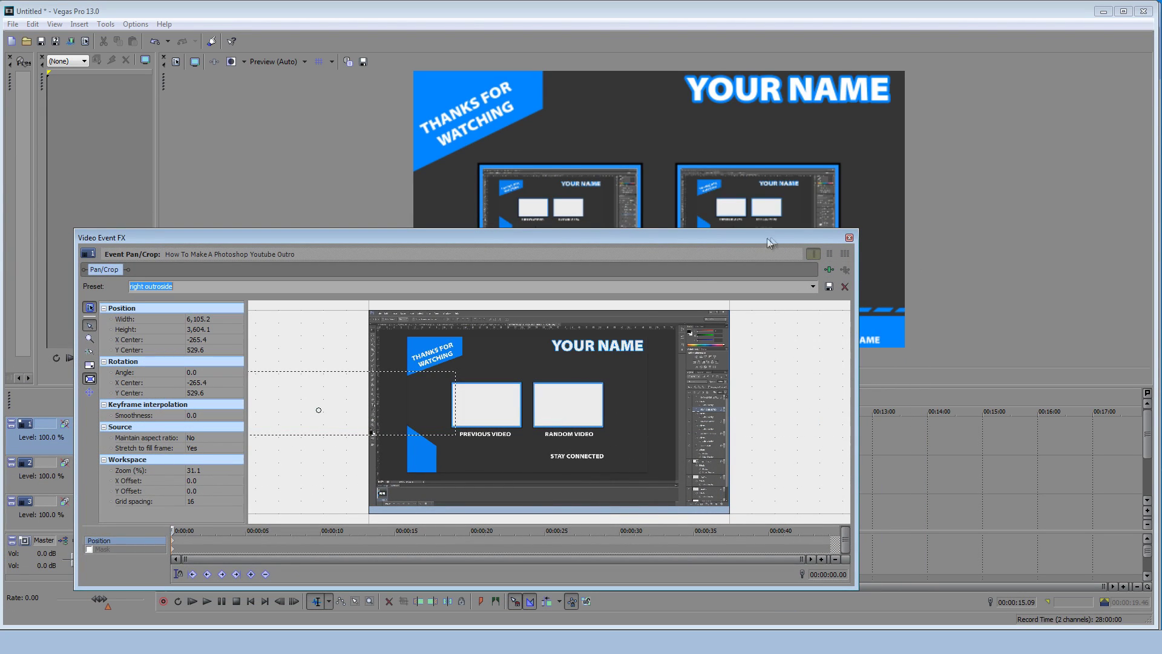
left_click_drag(765, 234, 652, 347)
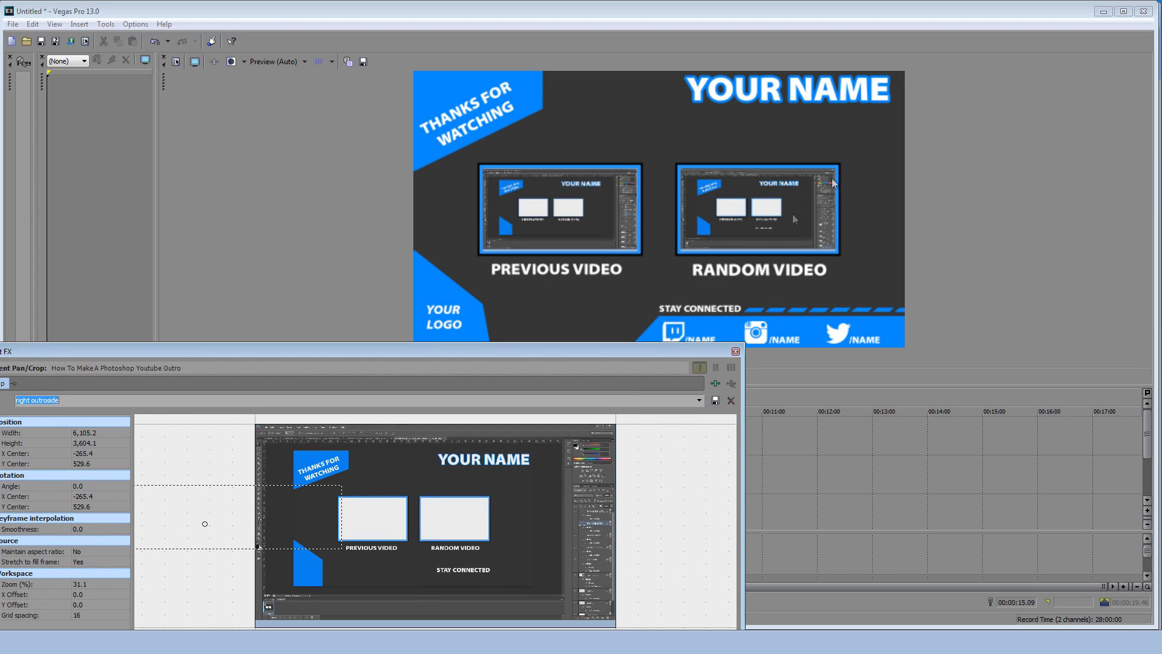
left_click(736, 351)
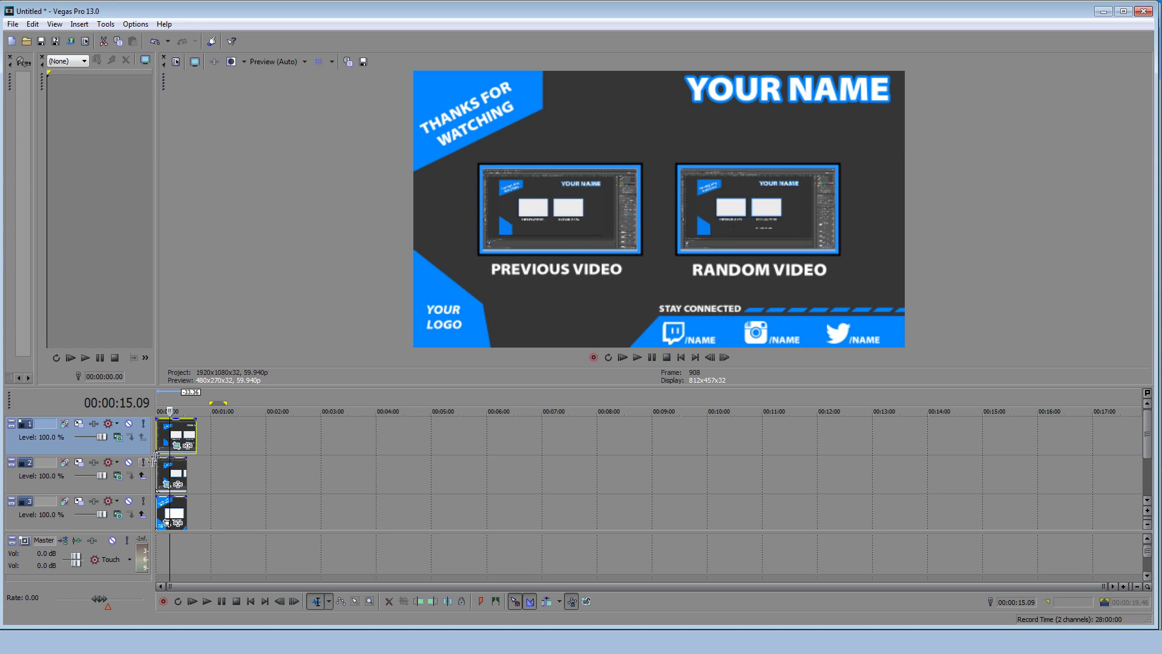
left_click(159, 438)
key("space")
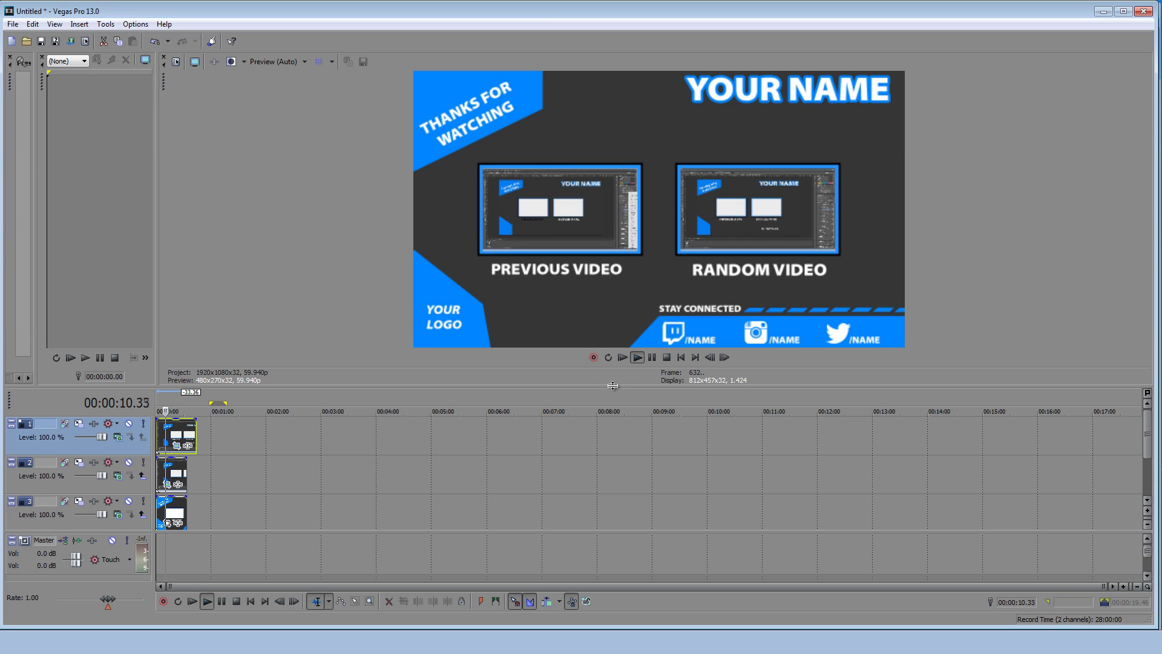
left_click_drag(610, 389, 611, 574)
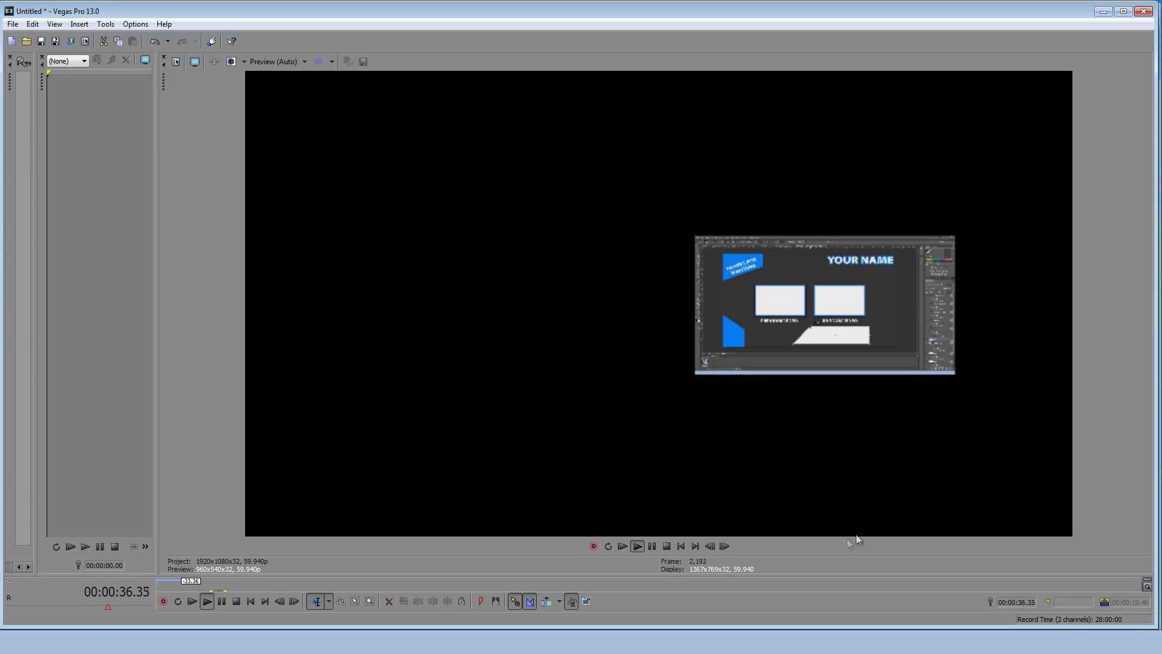
left_click_drag(802, 574, 825, 348)
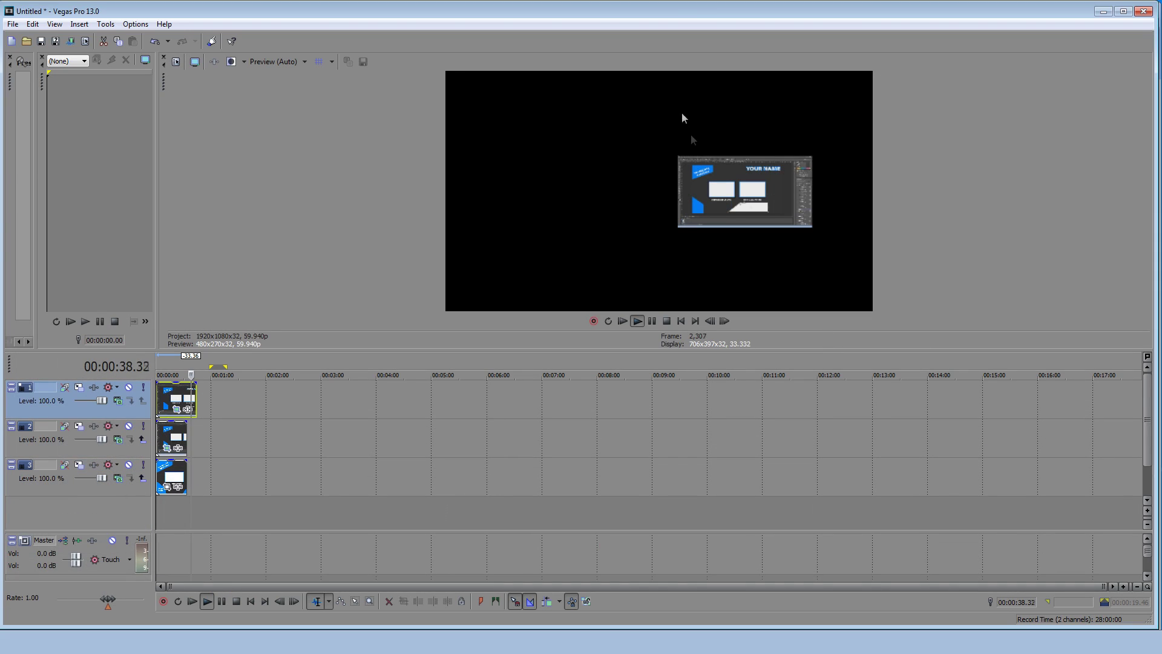
key("space")
scroll(274, 446, "up", 3)
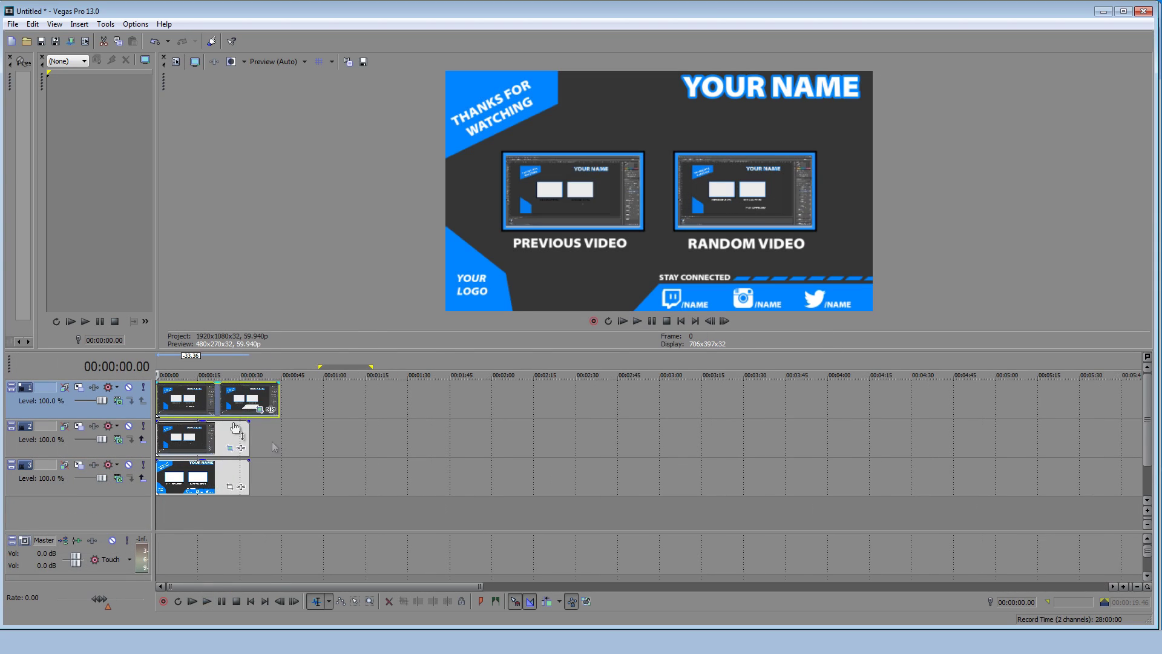
scroll(271, 442, "up", 3)
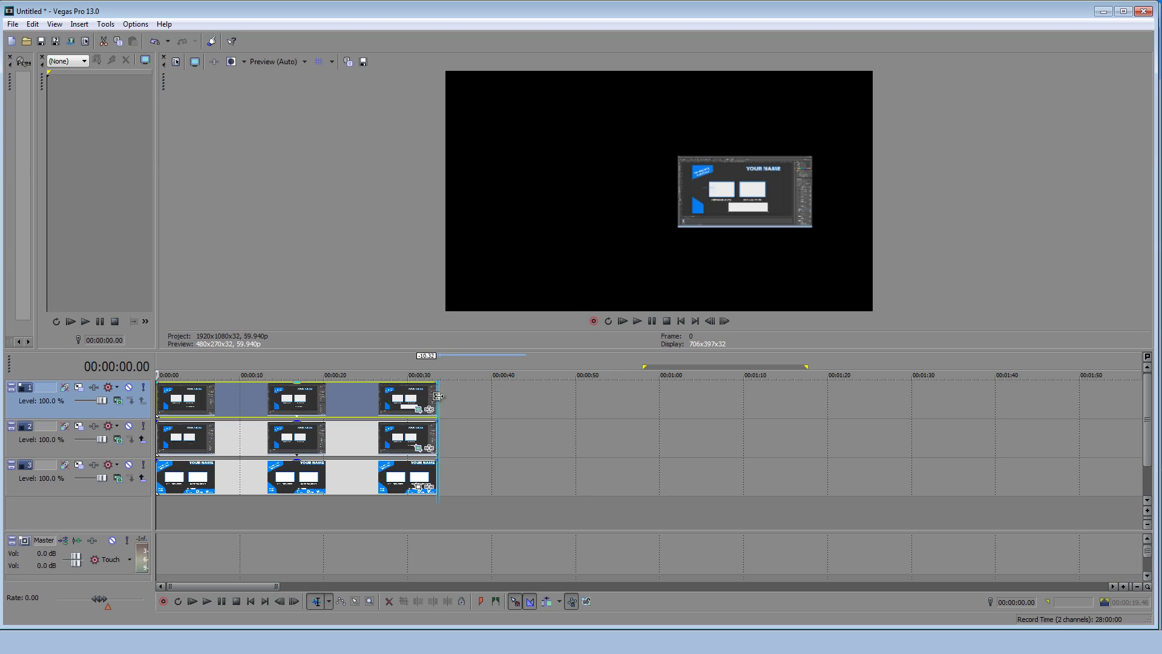
left_click(412, 401)
key("space")
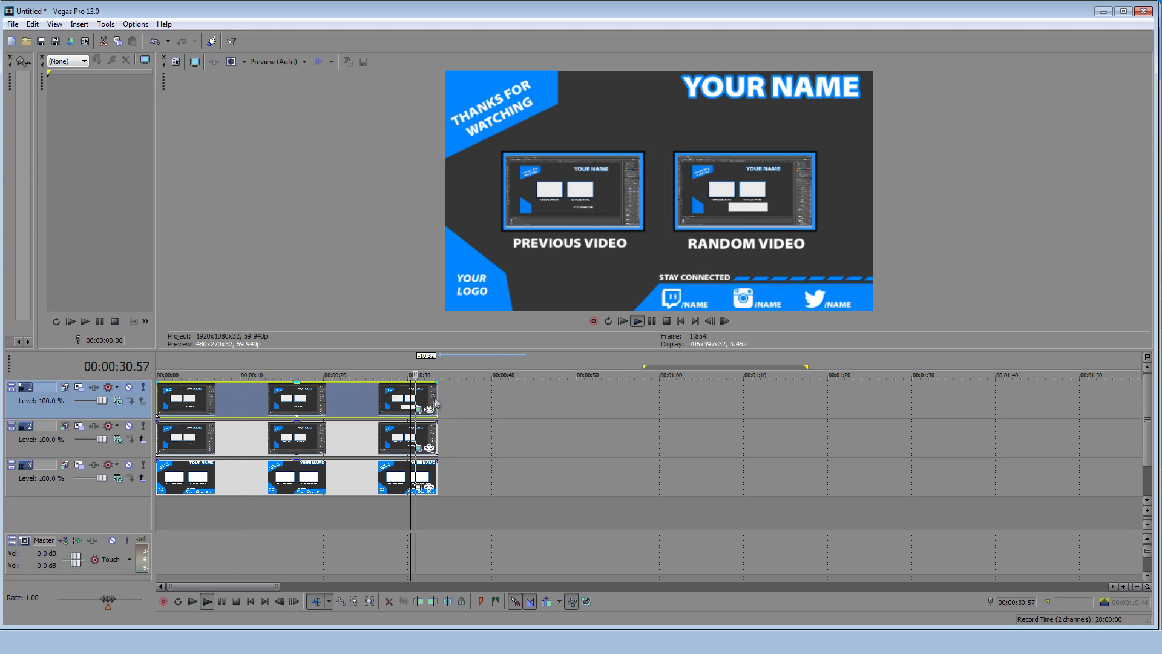
key("space")
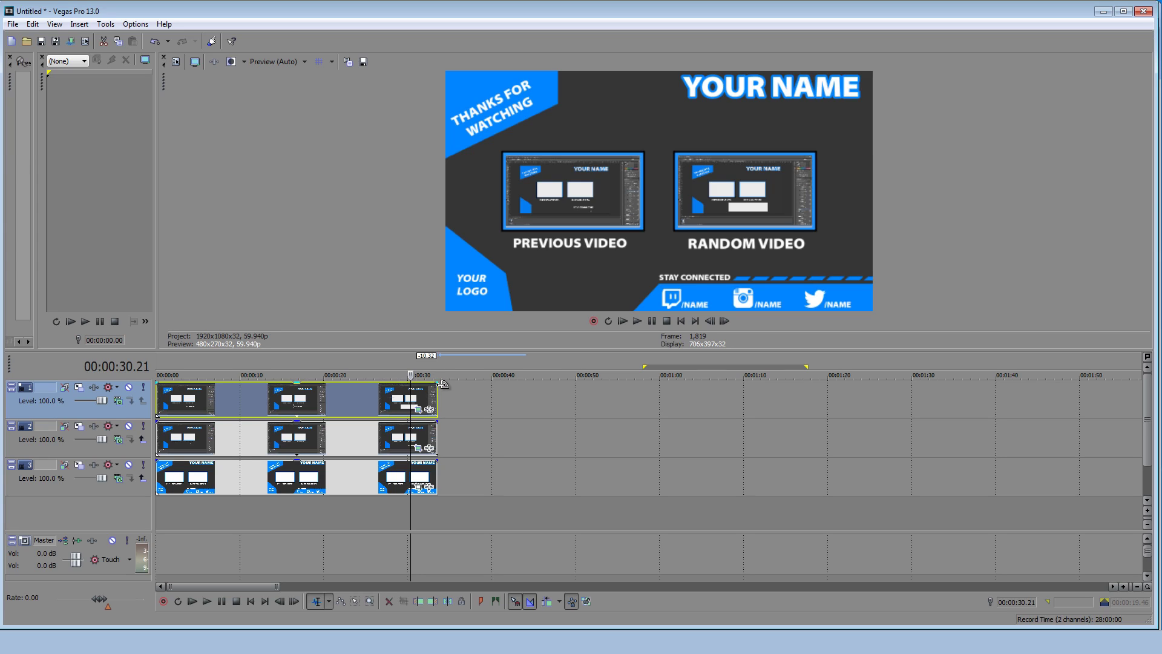
left_click(347, 410)
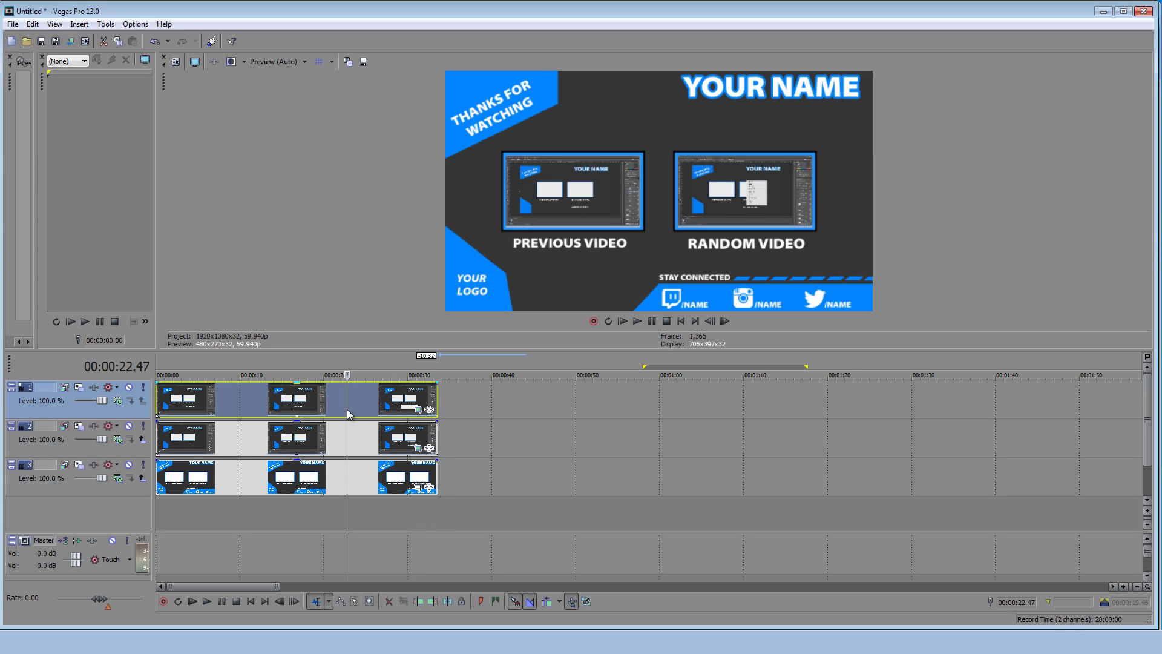